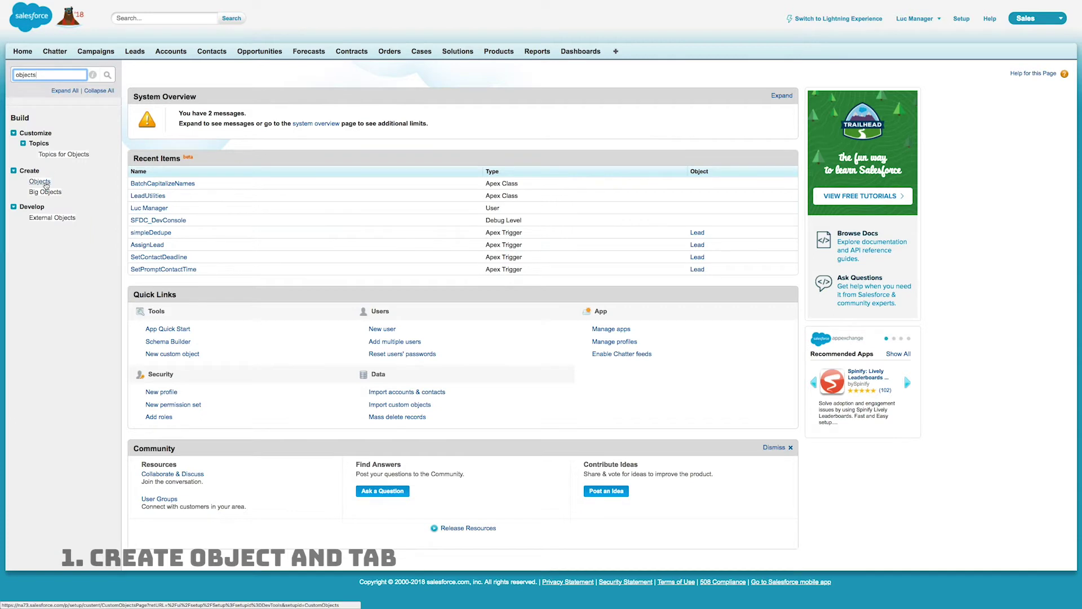
- Start a new custom object labelled Invoice with plural label Invoices, marked as starting with a vowel sound
{"action": "left_click", "coordinate": [39, 182]}
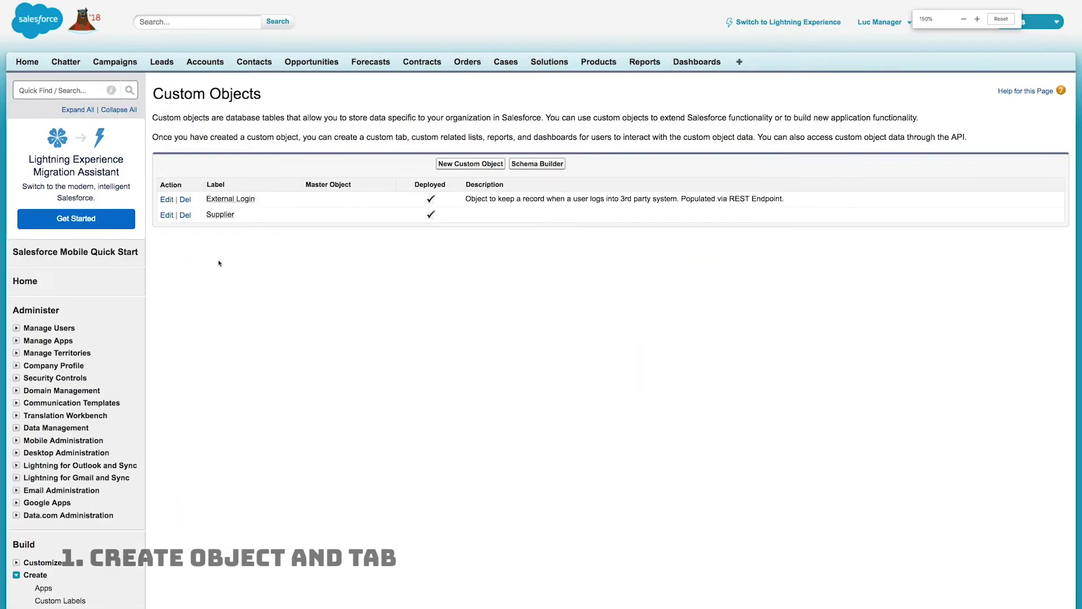
{"action": "left_click", "coordinate": [478, 165]}
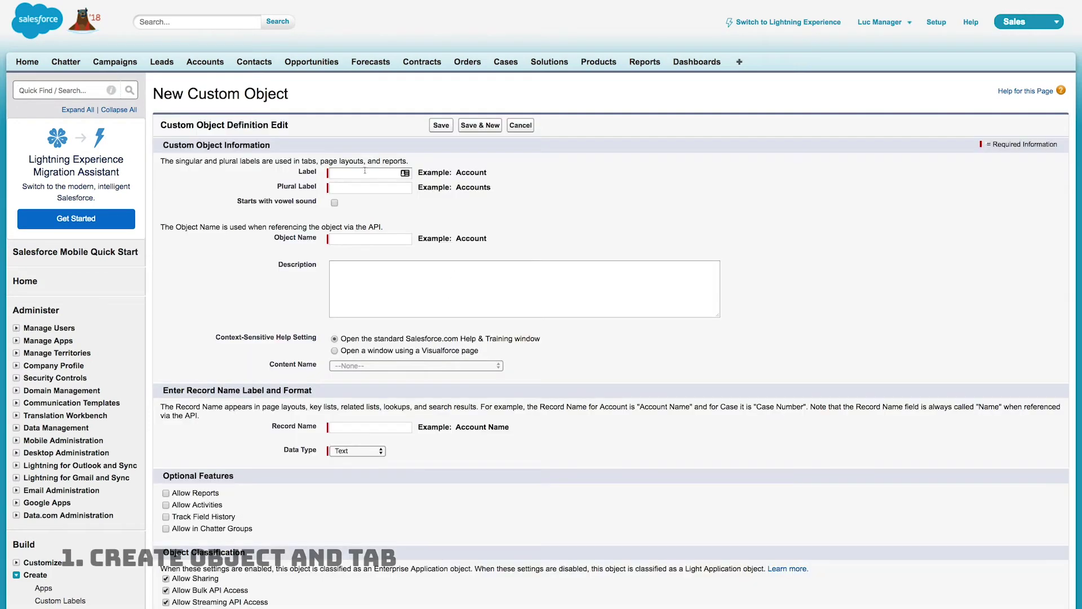
{"action": "left_click", "coordinate": [366, 172]}
{"action": "type", "text": "Invoice"}
{"action": "key", "text": "Tab"}
{"action": "type", "text": "Invoices"}
{"action": "key", "text": "Tab"}
{"action": "left_click", "coordinate": [435, 214]}
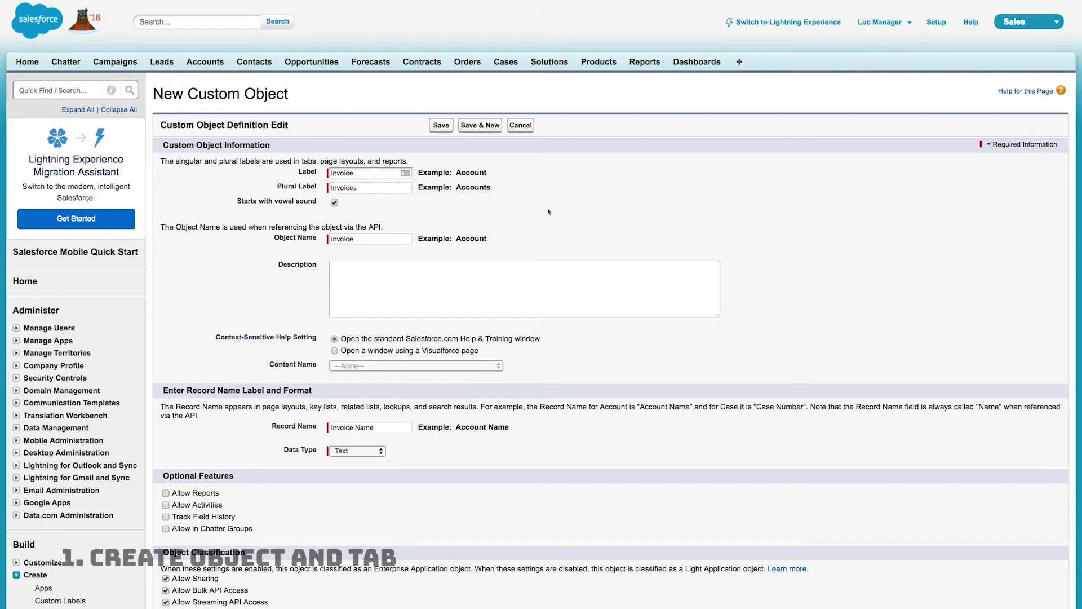
- Set the object's description to "An object to store information about invoices related to Opportunities which are "Closed Won""
{"action": "scroll", "coordinate": [524, 231], "scroll_direction": "down", "scroll_amount": 1}
{"action": "left_click", "coordinate": [503, 253]}
{"action": "type", "text": "an object t"}
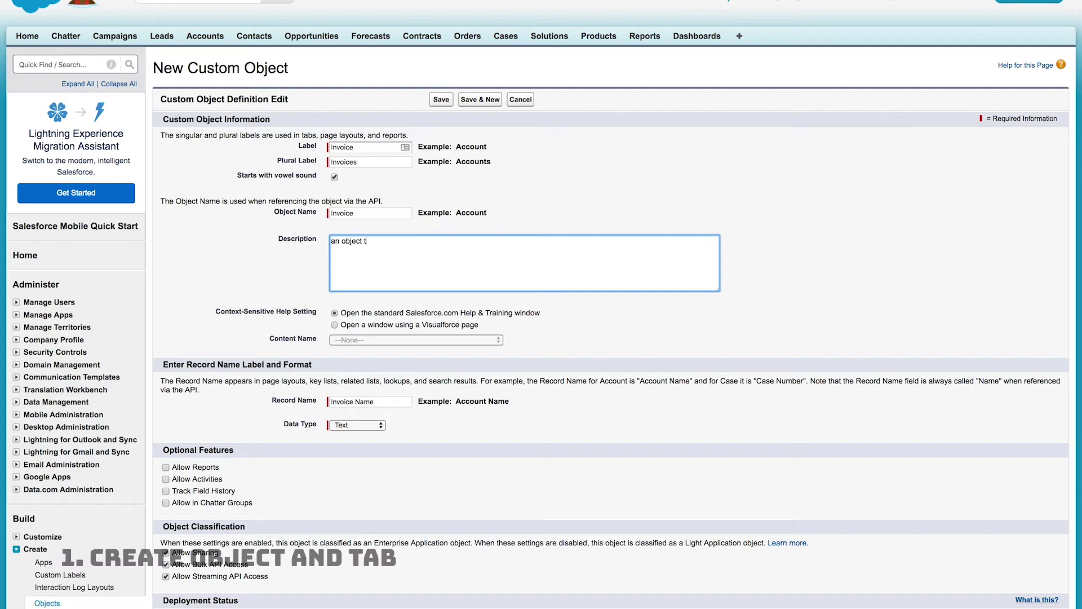
{"action": "type", "text": "o store information about invoices related to Opportunities which are \"Closed Won\""}
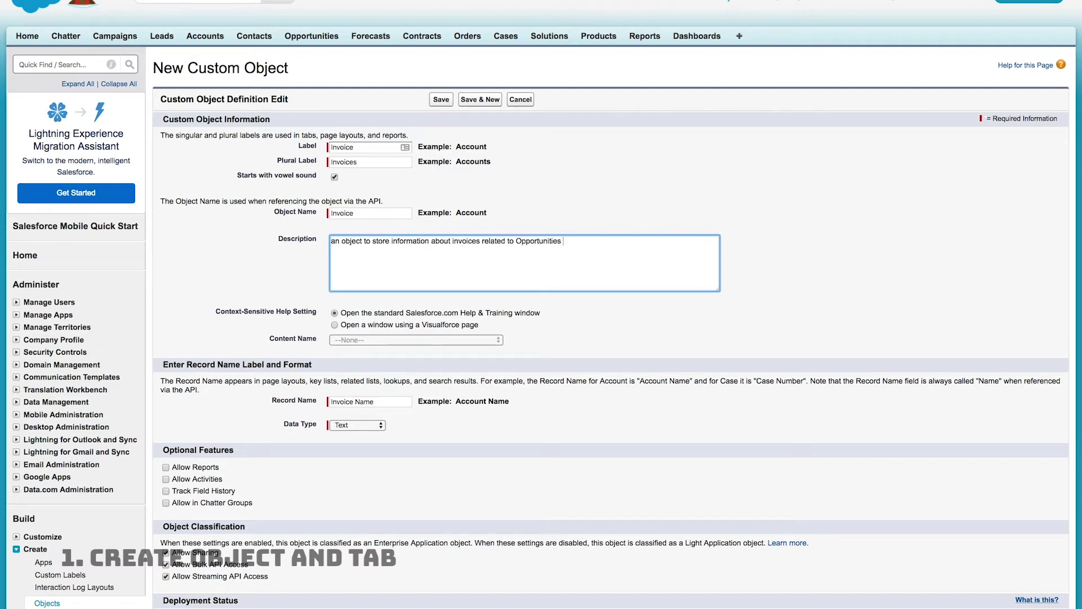
{"action": "key", "text": "Home"}
{"action": "key", "text": "shift+Right"}
{"action": "type", "text": "A"}
{"action": "left_click", "coordinate": [598, 343]}
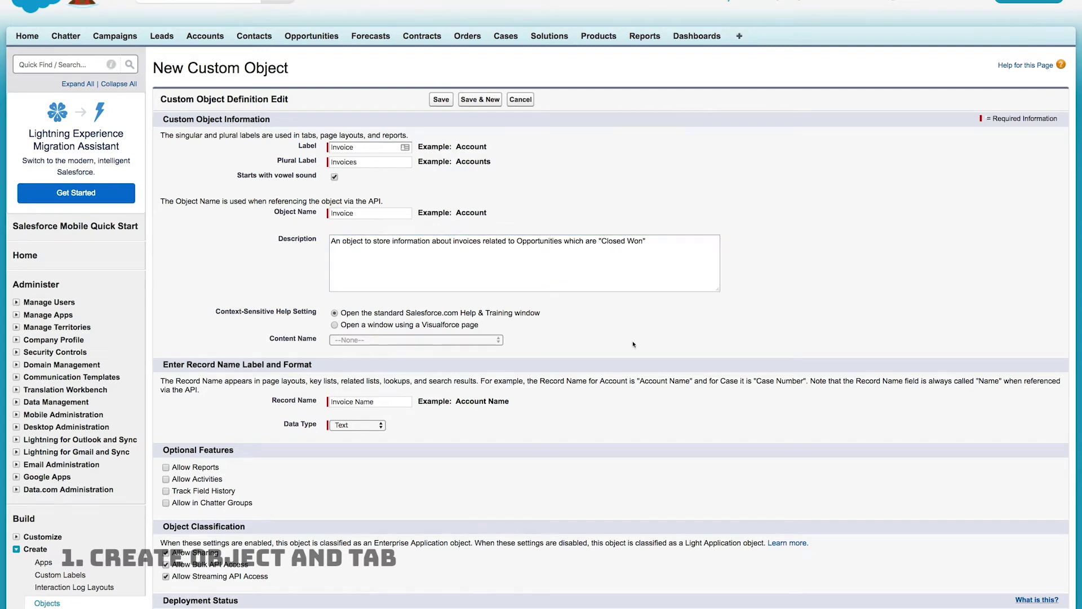
- Keep Invoice Name as the record name and set its data type to Auto Number
{"action": "scroll", "coordinate": [597, 343], "scroll_direction": "down", "scroll_amount": 5}
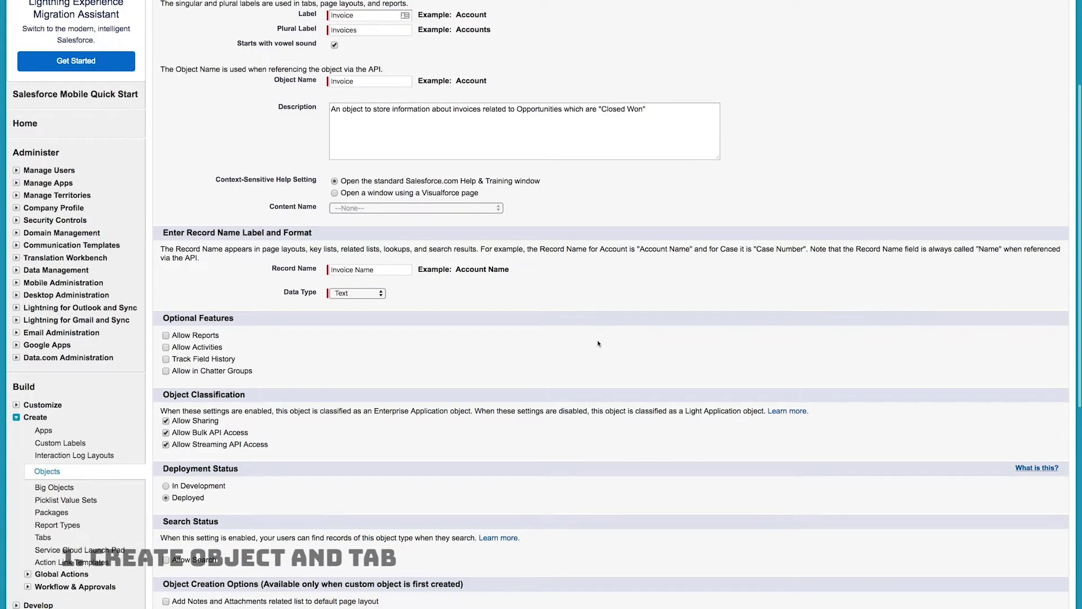
{"action": "scroll", "coordinate": [598, 344], "scroll_direction": "down", "scroll_amount": 1}
{"action": "left_click", "coordinate": [387, 254]}
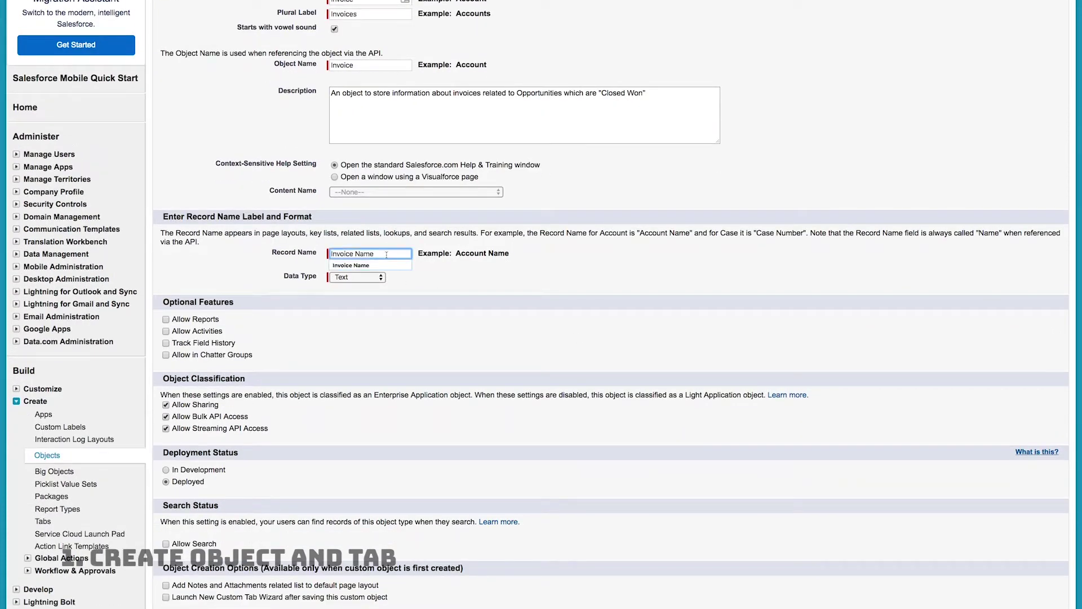
{"action": "left_click", "coordinate": [402, 309]}
{"action": "left_click", "coordinate": [358, 276]}
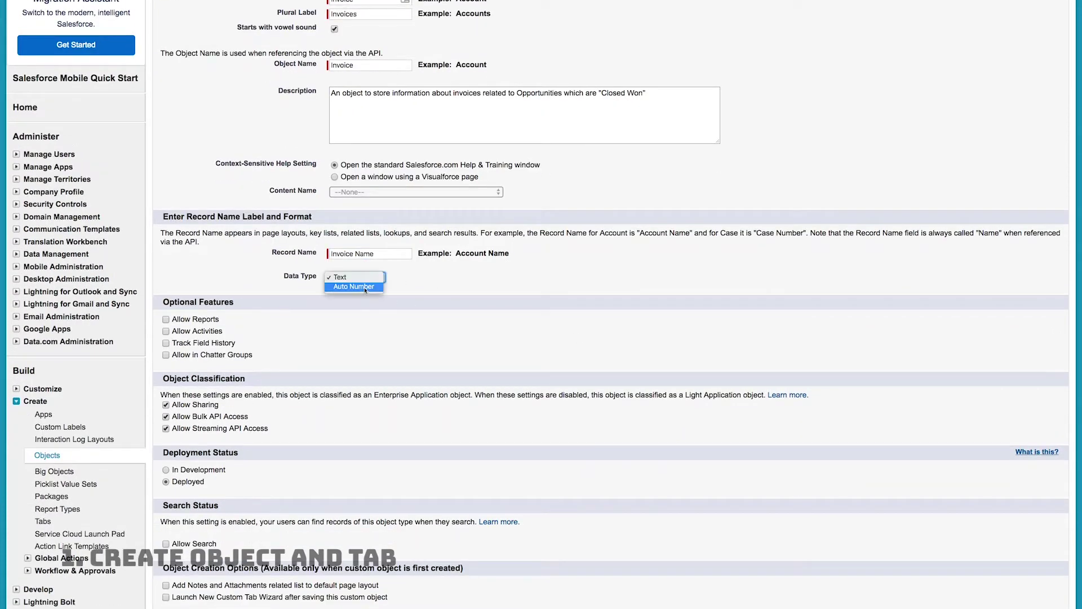
{"action": "left_click", "coordinate": [355, 287]}
- Set the record name's display format to INV-{00000} and its starting number to 1
{"action": "left_click", "coordinate": [367, 292]}
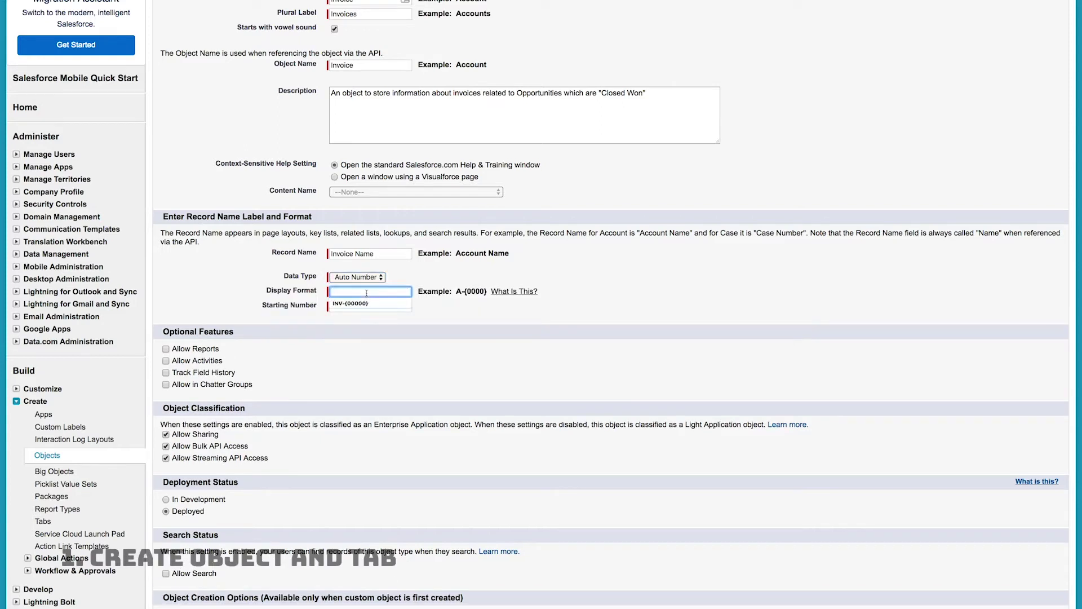
{"action": "type", "text": "INC"}
{"action": "key", "text": "BackSpace"}
{"action": "type", "text": "V00000"}
{"action": "key", "text": "Tab"}
{"action": "type", "text": "1"}
{"action": "key", "text": "shift+Tab"}
{"action": "left_click", "coordinate": [344, 292]}
{"action": "key", "text": "BackSpace"}
{"action": "type", "text": "V"}
{"action": "left_click", "coordinate": [473, 323]}
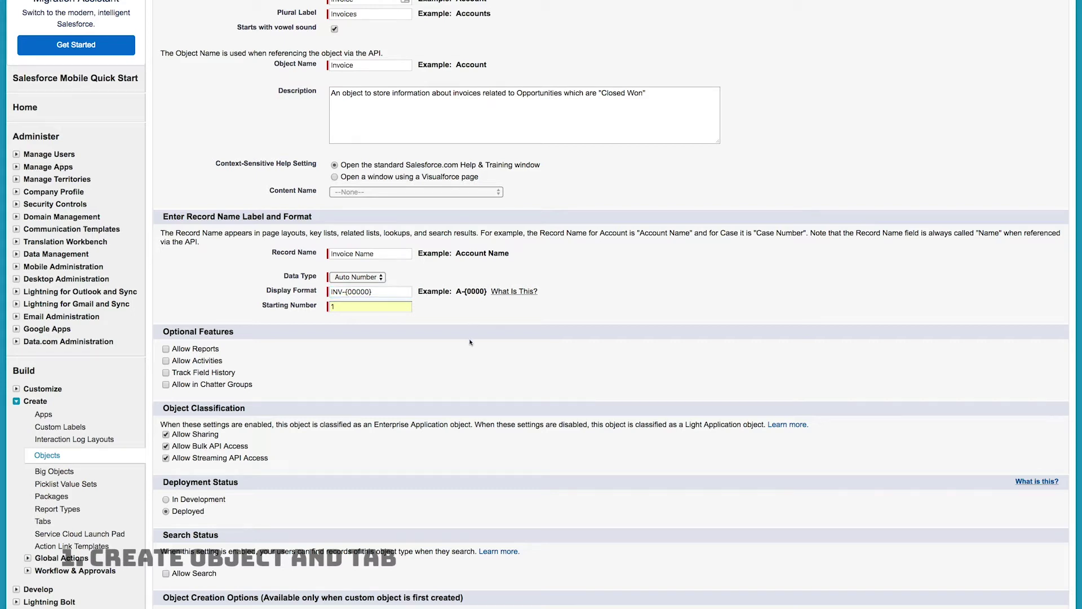
- Allow reports and track field history for the object, and set its deployment status to In Development
{"action": "scroll", "coordinate": [470, 342], "scroll_direction": "down", "scroll_amount": 3}
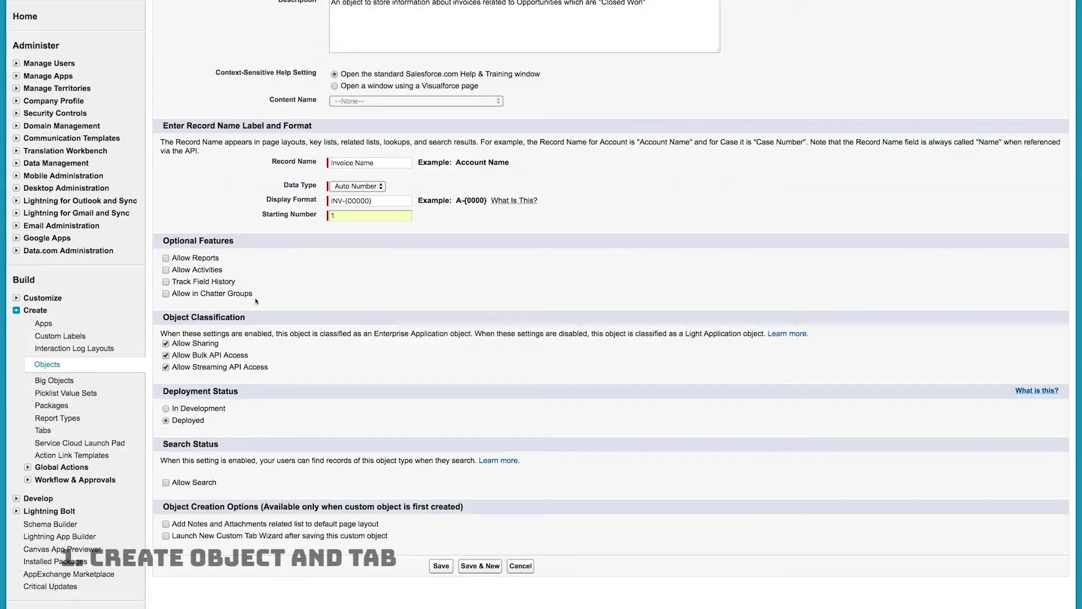
{"action": "left_click", "coordinate": [166, 258]}
{"action": "scroll", "coordinate": [369, 300], "scroll_direction": "down", "scroll_amount": 3}
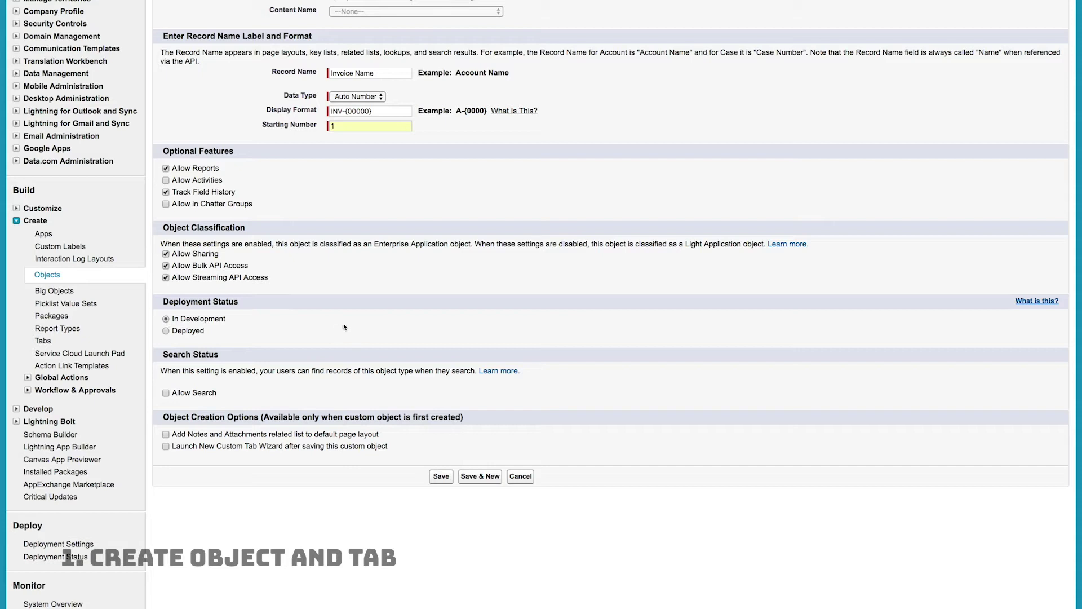
{"action": "scroll", "coordinate": [424, 333], "scroll_direction": "down", "scroll_amount": 1}
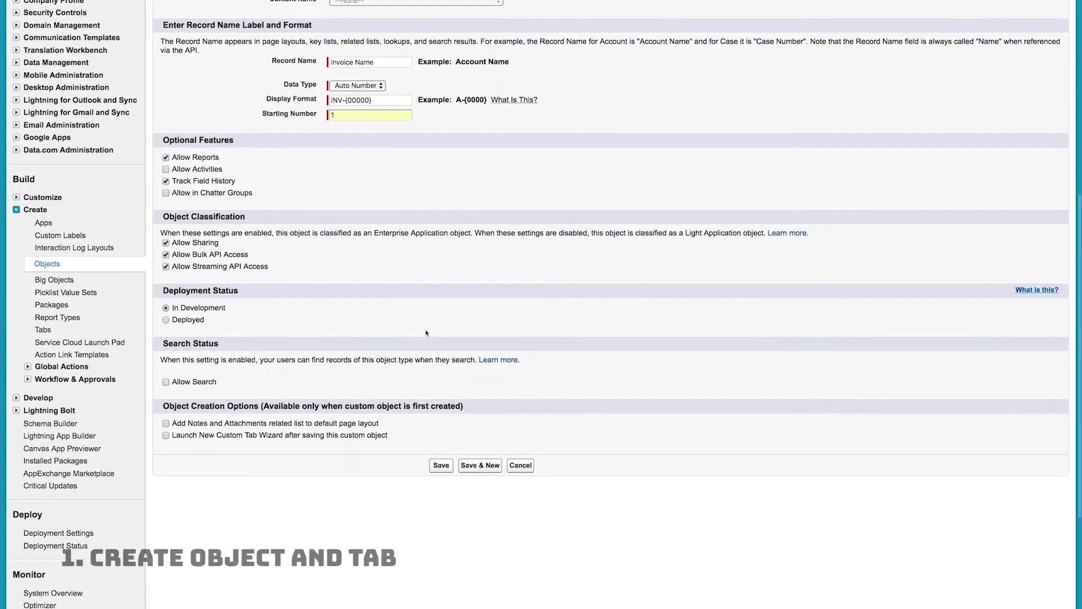
{"action": "scroll", "coordinate": [427, 334], "scroll_direction": "down", "scroll_amount": 4}
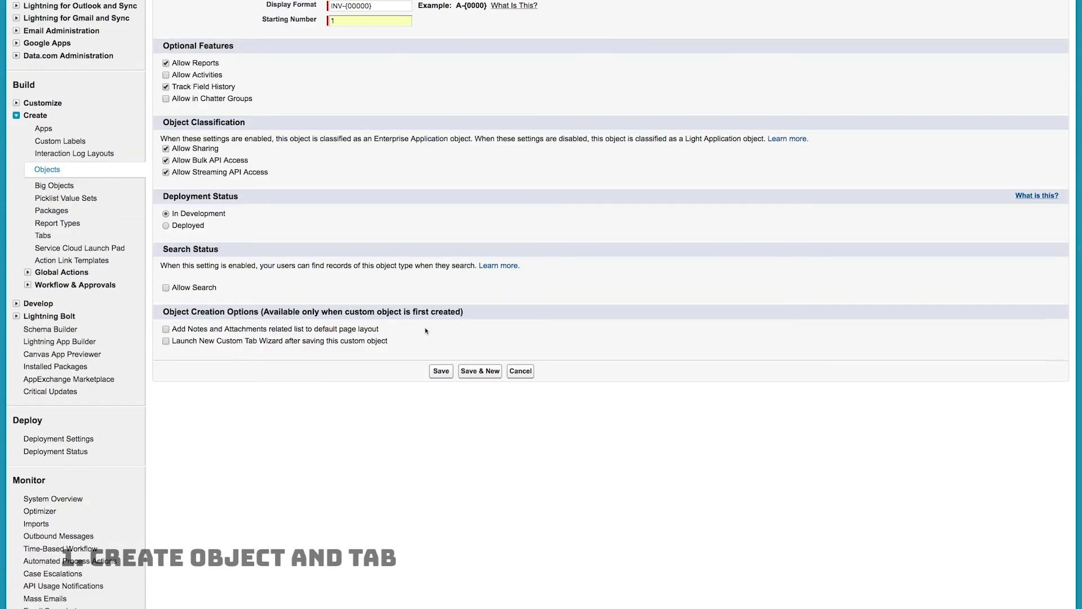
- Allow search, choose to launch the New Custom Tab Wizard after saving, and save the Invoice object
{"action": "left_click", "coordinate": [166, 341]}
{"action": "left_click_drag", "start_coordinate": [174, 343], "coordinate": [394, 348]}
{"action": "left_click", "coordinate": [468, 354]}
{"action": "left_click", "coordinate": [440, 372]}
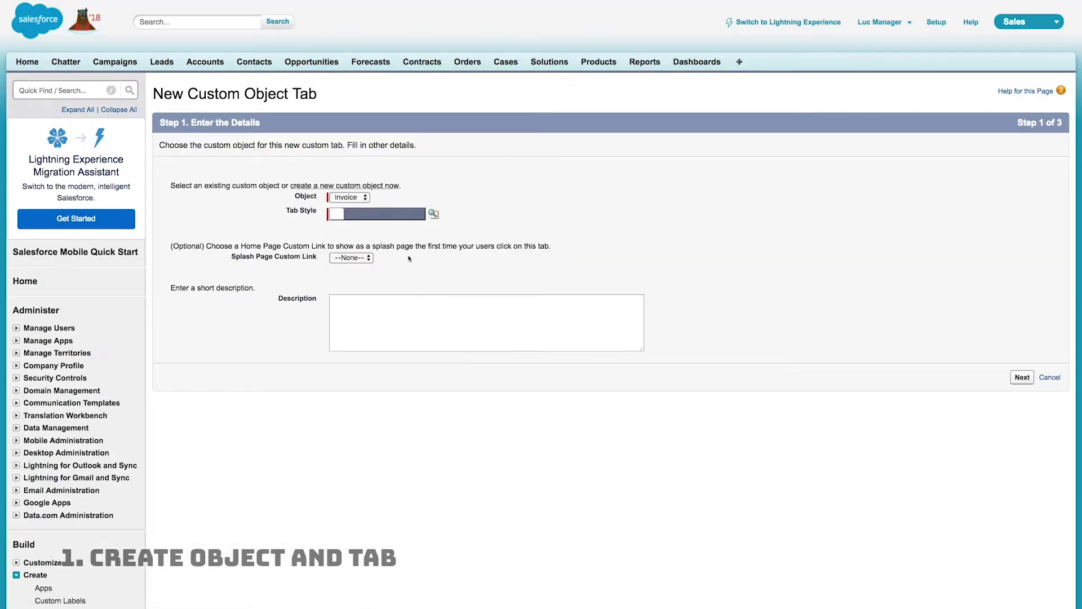
- Give the Invoice tab the Stack of Cash style and continue to the profile settings
{"action": "left_click", "coordinate": [417, 217]}
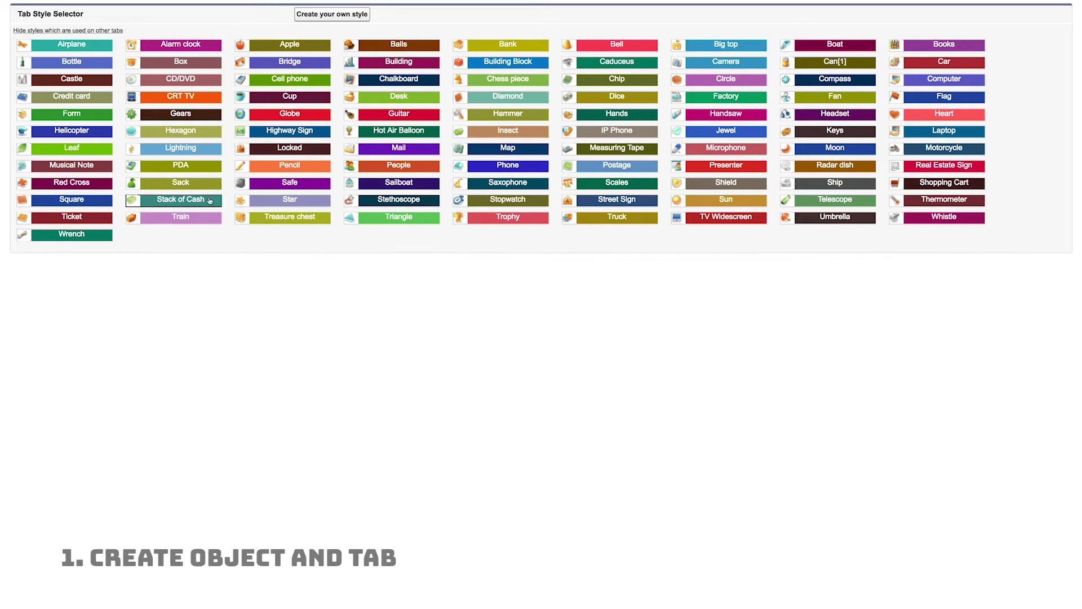
{"action": "left_click", "coordinate": [181, 199]}
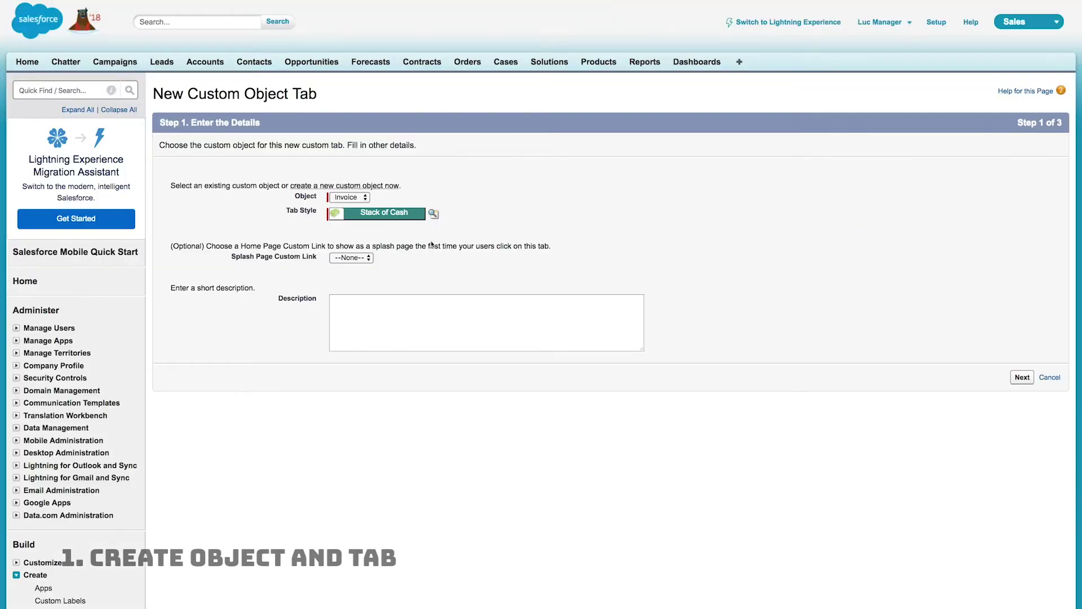
{"action": "left_click", "coordinate": [1021, 377]}
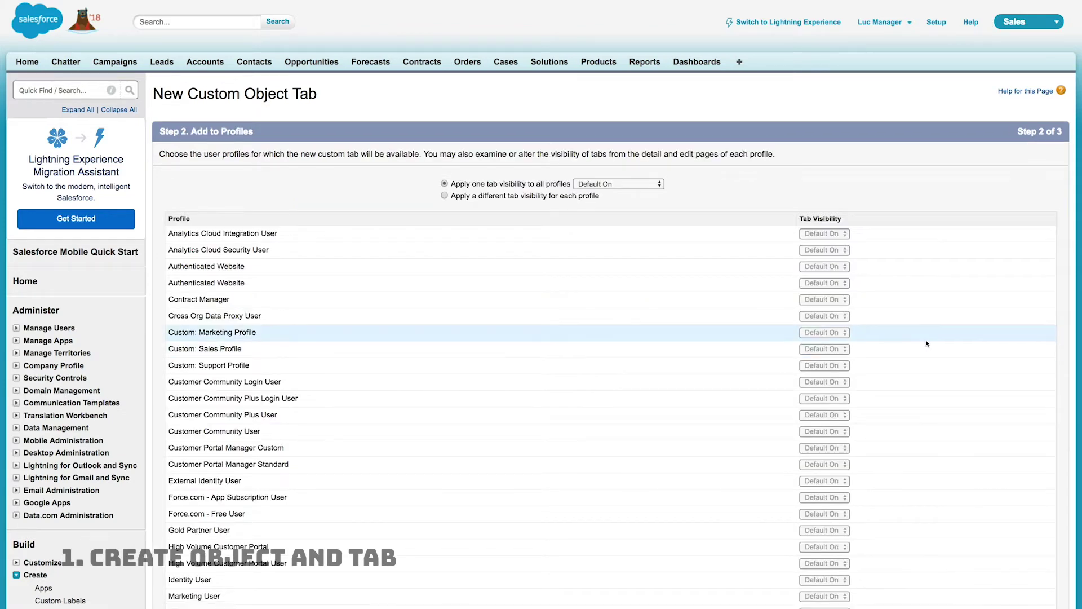
- Set the tab visibility of all profiles to Default Off, and switch to a different visibility for each profile
{"action": "scroll", "coordinate": [648, 254], "scroll_direction": "down", "scroll_amount": 1}
{"action": "left_click", "coordinate": [619, 162]}
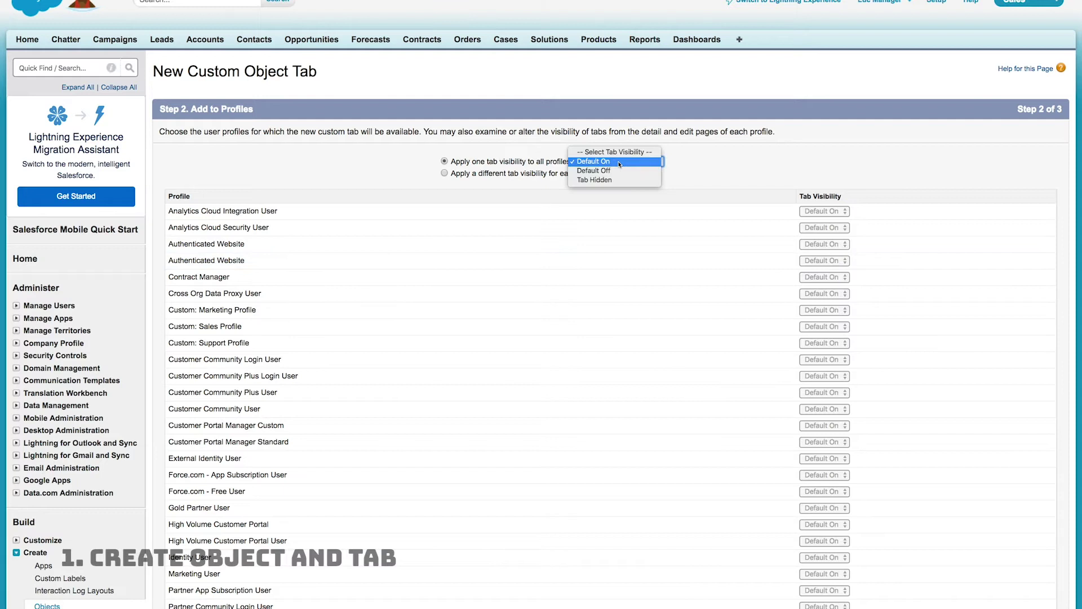
{"action": "left_click", "coordinate": [597, 170]}
{"action": "left_click", "coordinate": [554, 174]}
- Set the tab visibility to Default On for Standard User and System Administrator, and continue to the custom apps
{"action": "scroll", "coordinate": [707, 243], "scroll_direction": "down", "scroll_amount": 10}
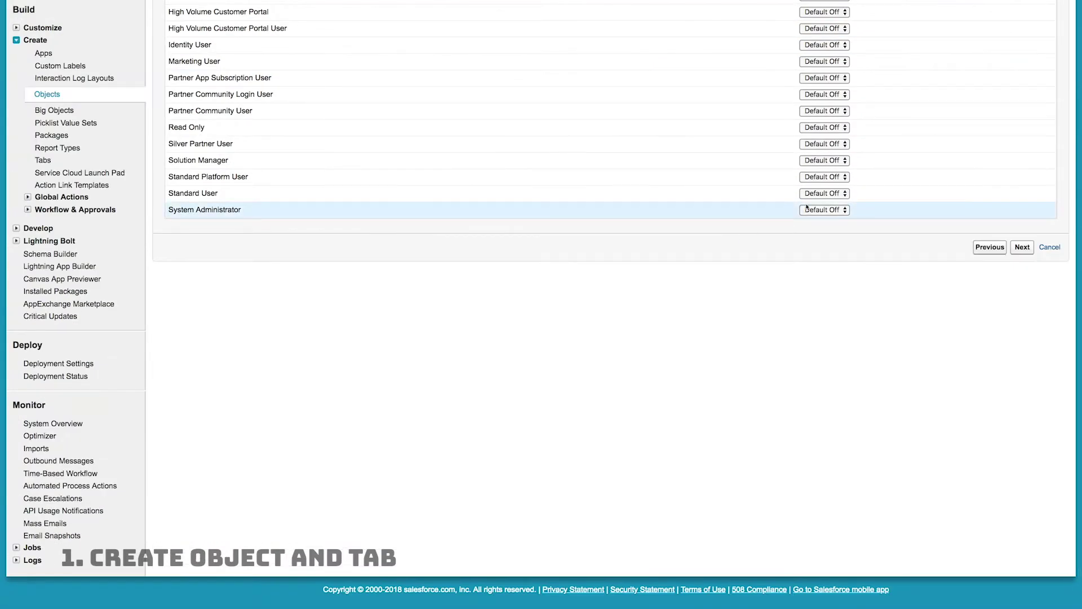
{"action": "left_click", "coordinate": [823, 193]}
{"action": "left_click", "coordinate": [820, 185]}
{"action": "left_click", "coordinate": [821, 210]}
{"action": "left_click", "coordinate": [819, 201]}
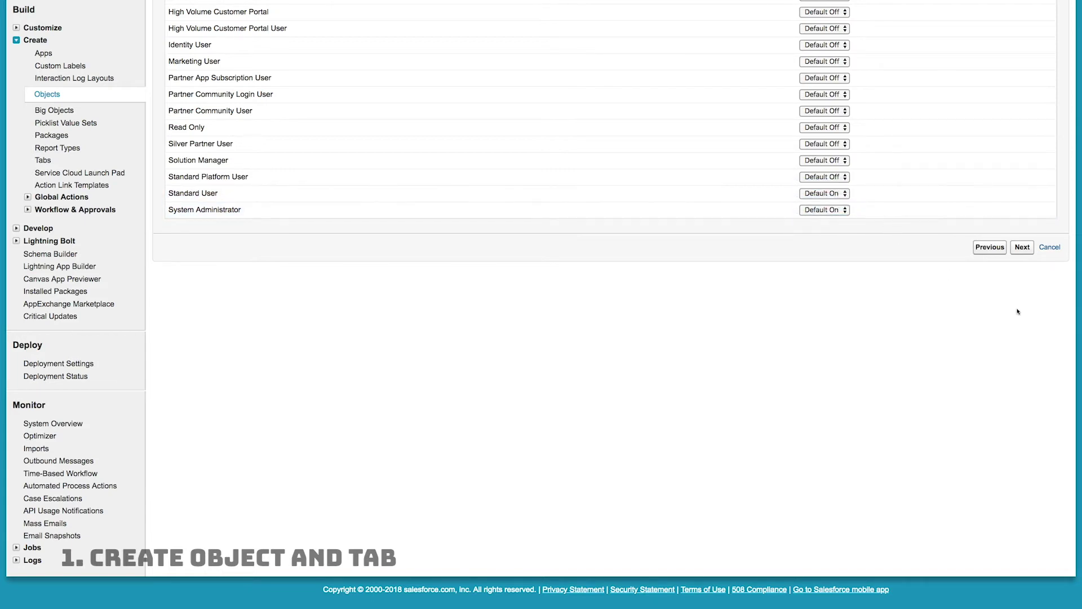
{"action": "scroll", "coordinate": [1018, 311], "scroll_direction": "up", "scroll_amount": 5}
{"action": "left_click", "coordinate": [1019, 562]}
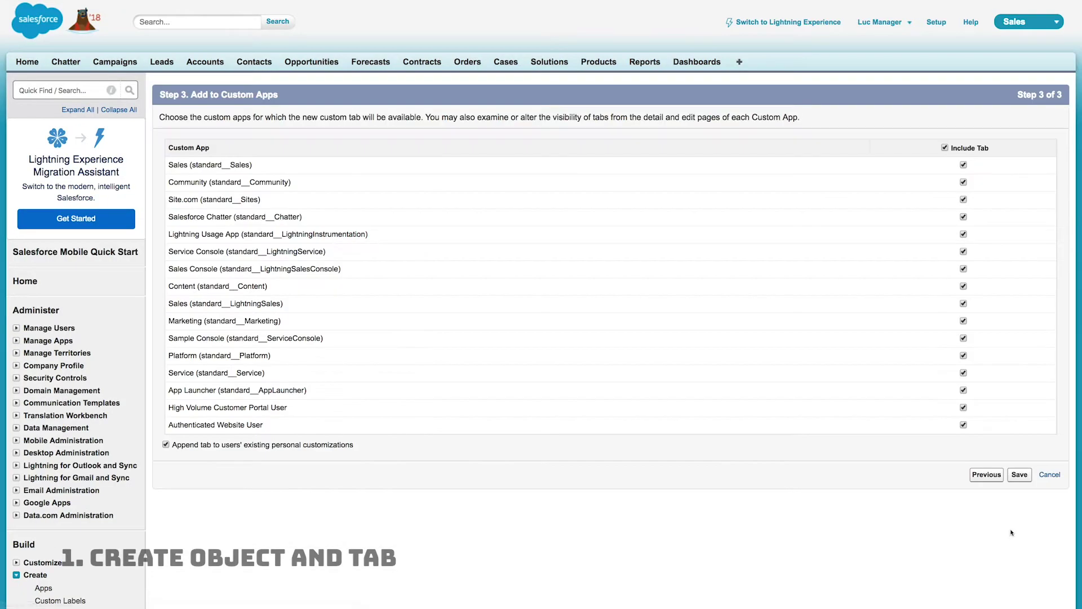
- Include the tab only in the Sales (standard__Sales), Sales Console and Service apps, and save it
{"action": "left_click", "coordinate": [963, 165]}
{"action": "left_click", "coordinate": [963, 269]}
{"action": "left_click", "coordinate": [963, 373]}
{"action": "left_click", "coordinate": [1020, 475]}
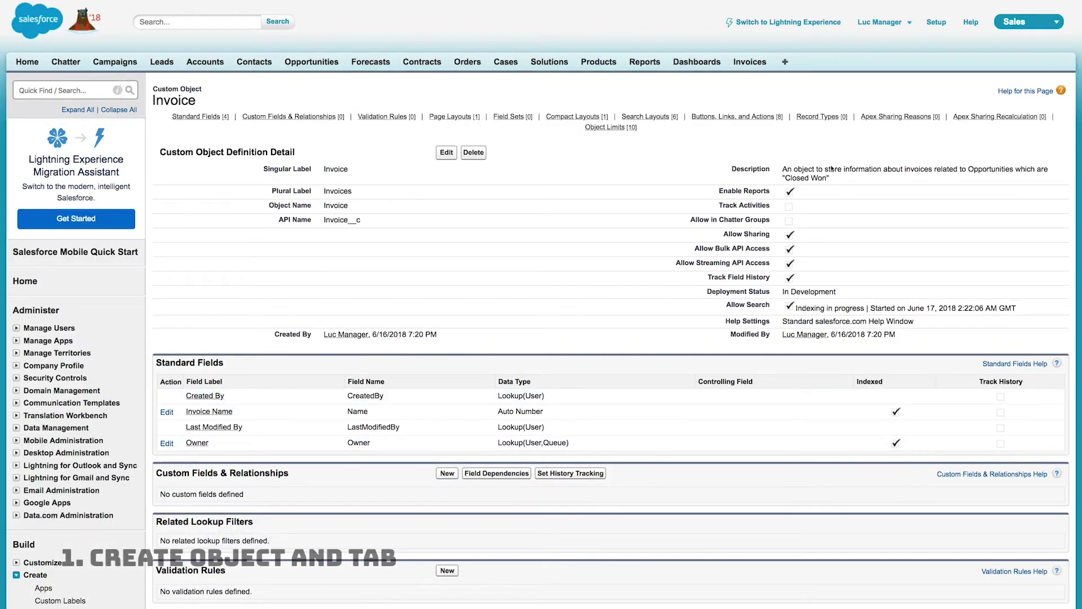
- Start a new custom field on the Invoice object with the Date data type
{"action": "scroll", "coordinate": [576, 321], "scroll_direction": "down", "scroll_amount": 2}
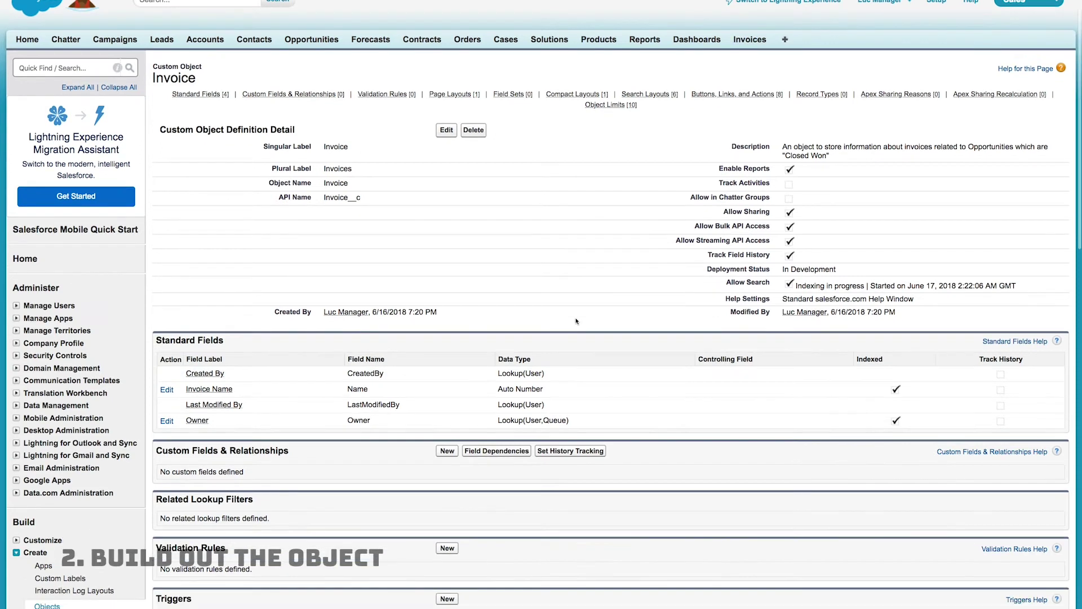
{"action": "scroll", "coordinate": [576, 321], "scroll_direction": "down", "scroll_amount": 5}
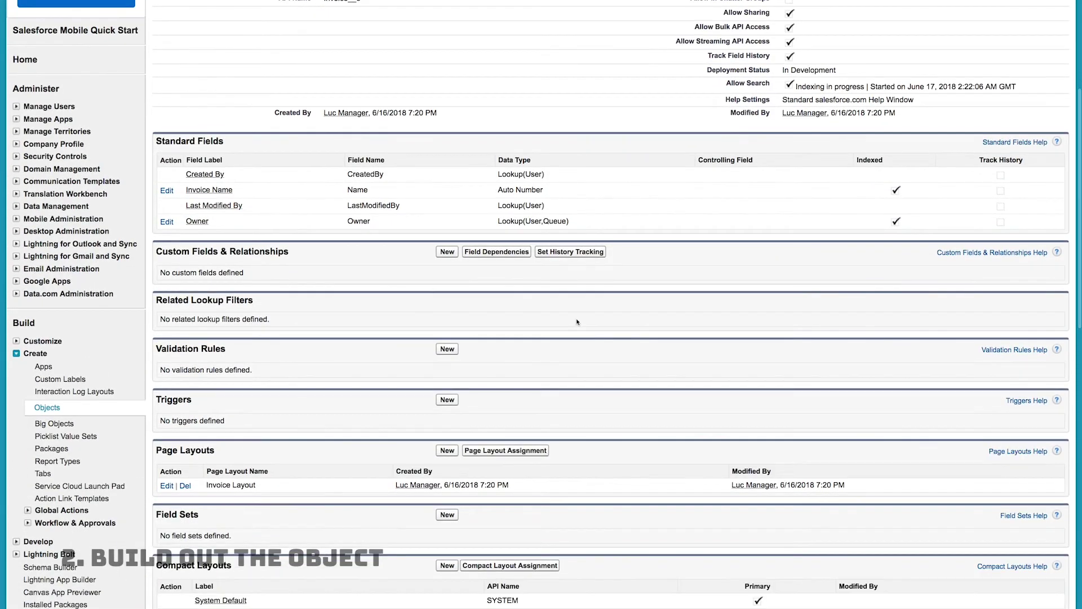
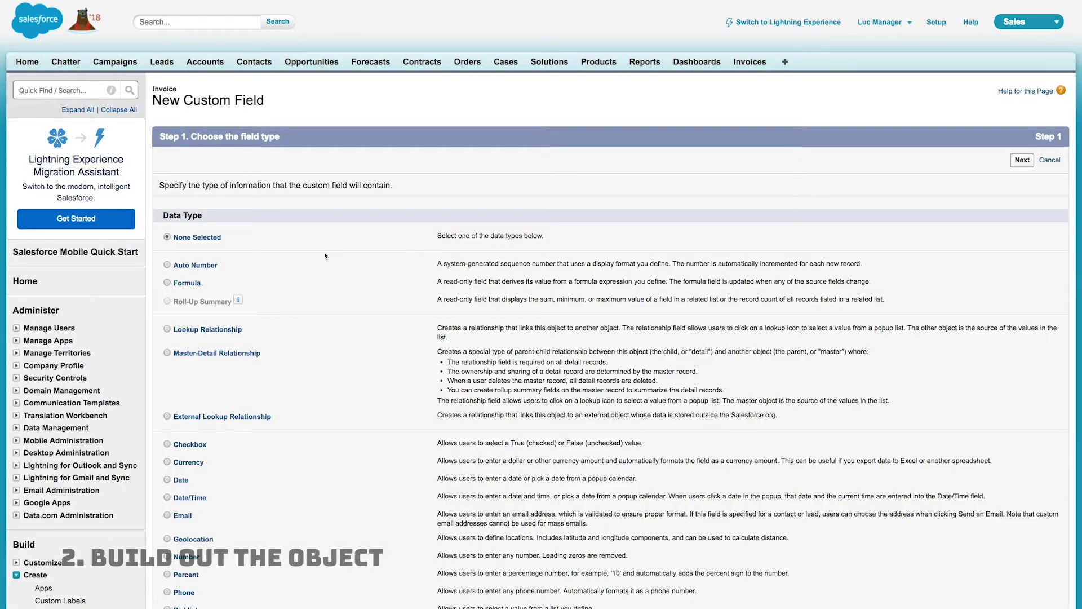
{"action": "scroll", "coordinate": [335, 270], "scroll_direction": "down", "scroll_amount": 5}
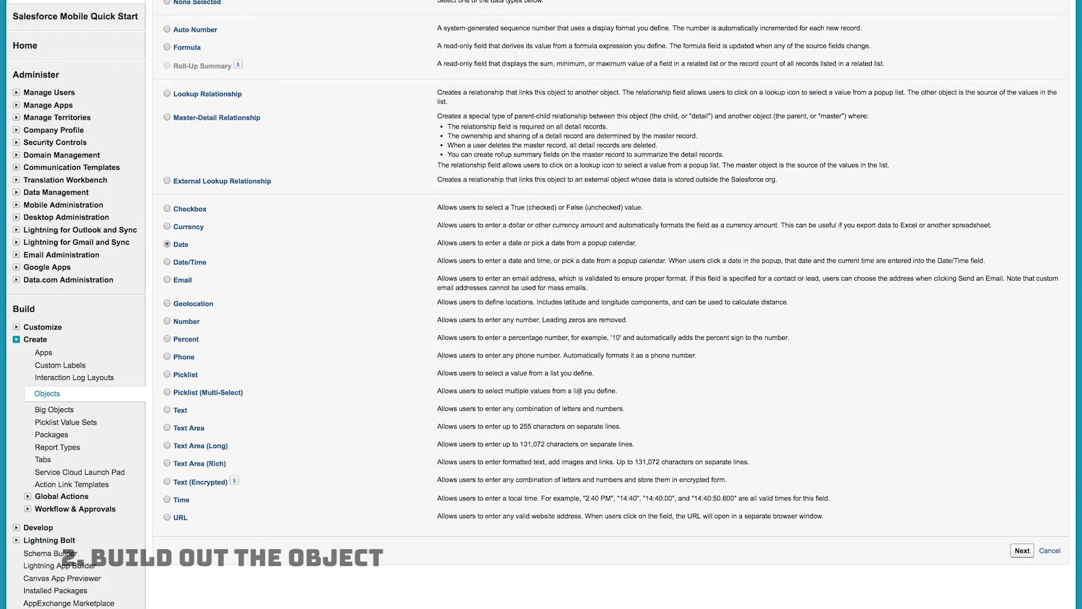
{"action": "left_click", "coordinate": [1022, 550]}
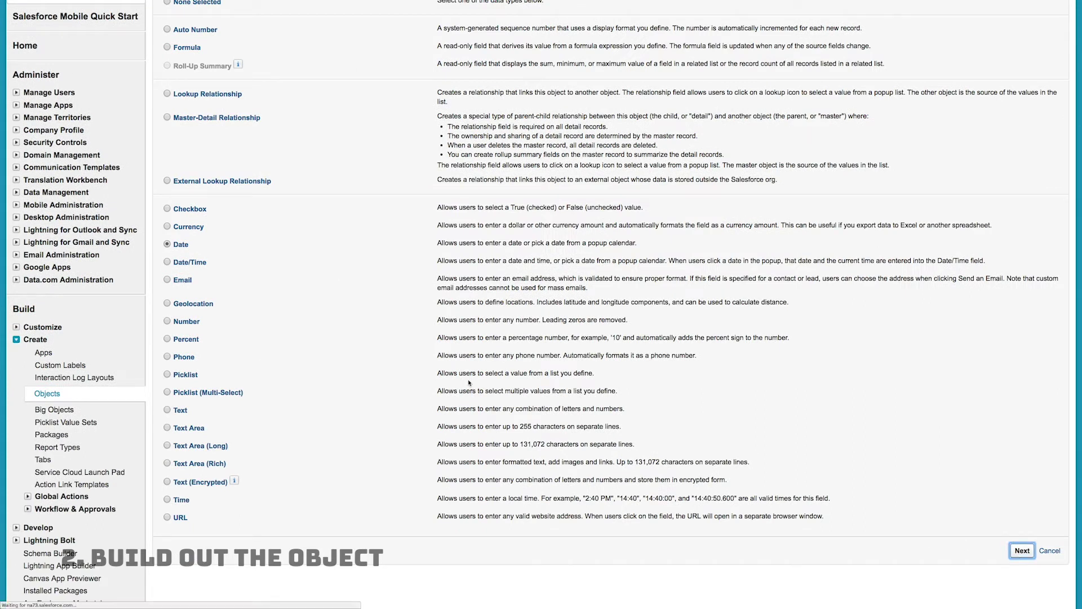
- Label the field Payment Date, leave its description empty, and continue to field-level security
{"action": "left_click", "coordinate": [372, 186]}
{"action": "type", "text": "Payment Date"}
{"action": "key", "text": "Tab"}
{"action": "left_click", "coordinate": [462, 246]}
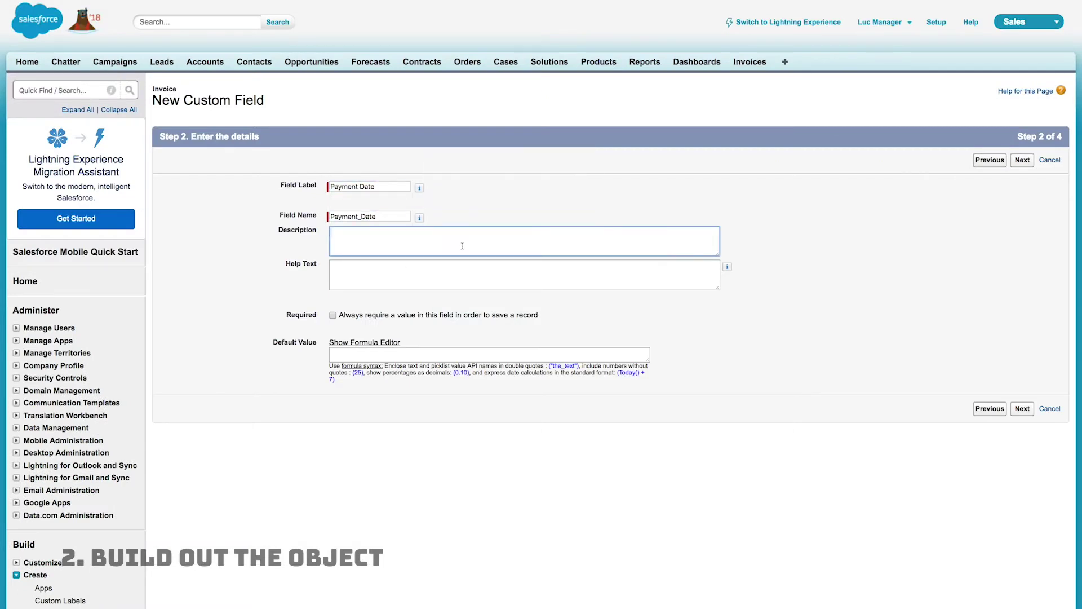
{"action": "left_click", "coordinate": [676, 316]}
{"action": "left_click", "coordinate": [1024, 162]}
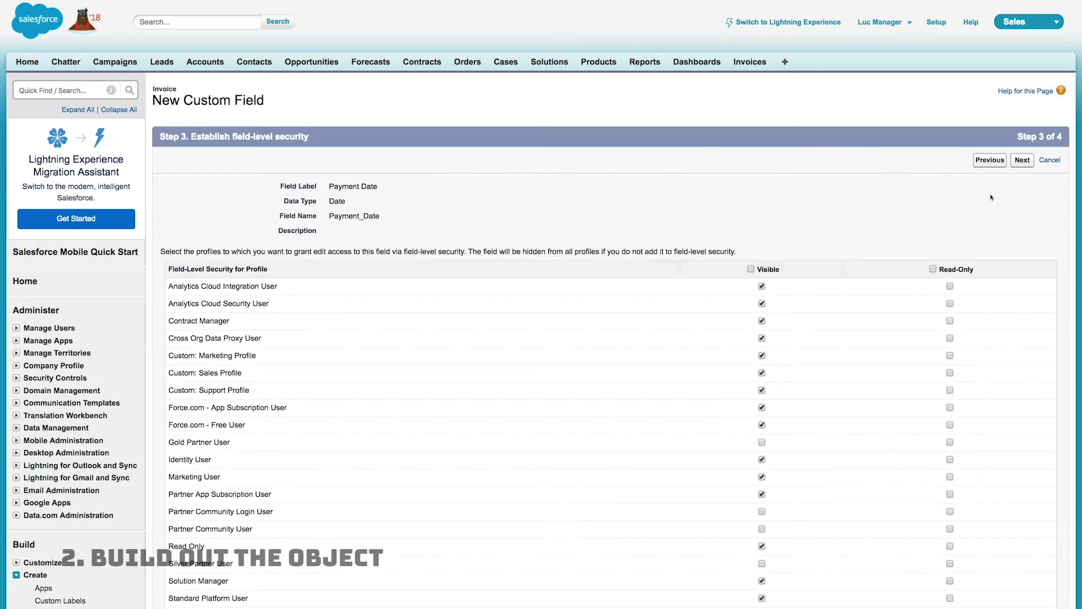
- Make the Payment Date field visible to all profiles, keep it on the Invoice Layout, and save it
{"action": "scroll", "coordinate": [930, 242], "scroll_direction": "down", "scroll_amount": 3}
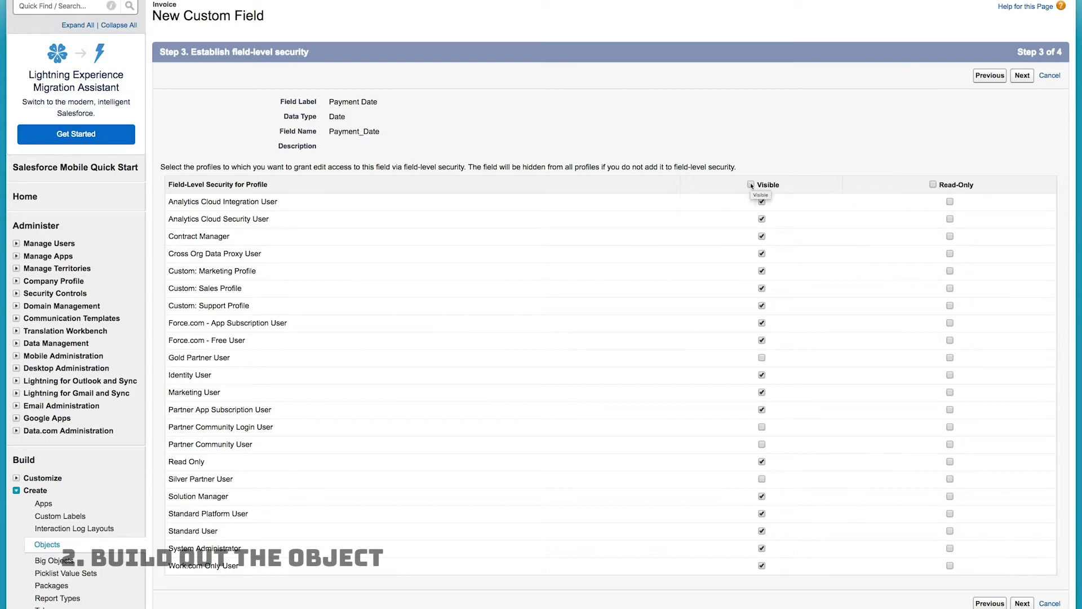
{"action": "left_click", "coordinate": [751, 185]}
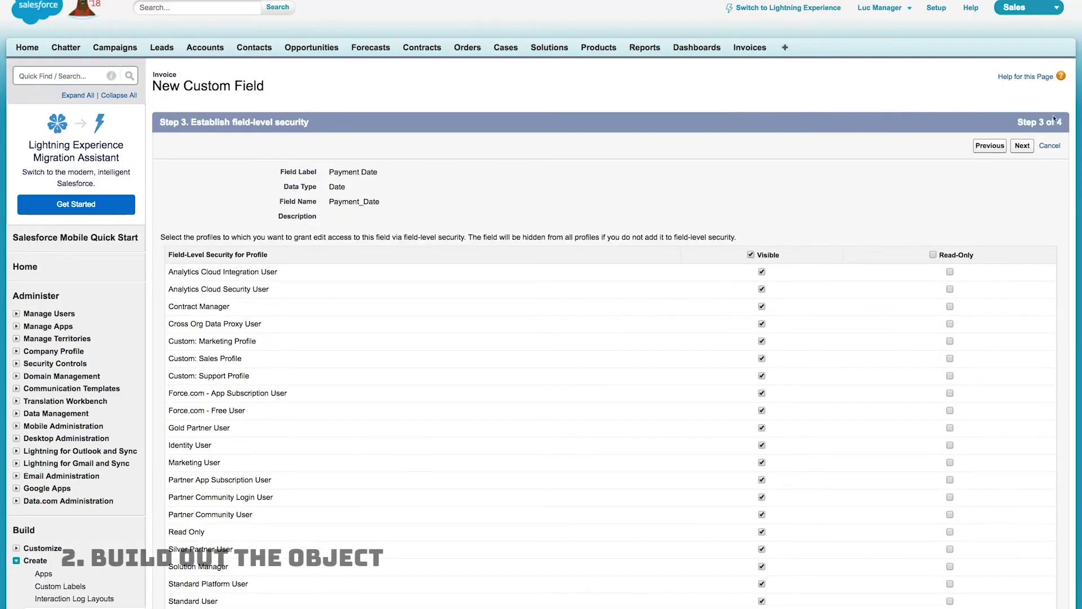
{"action": "left_click", "coordinate": [1022, 146]}
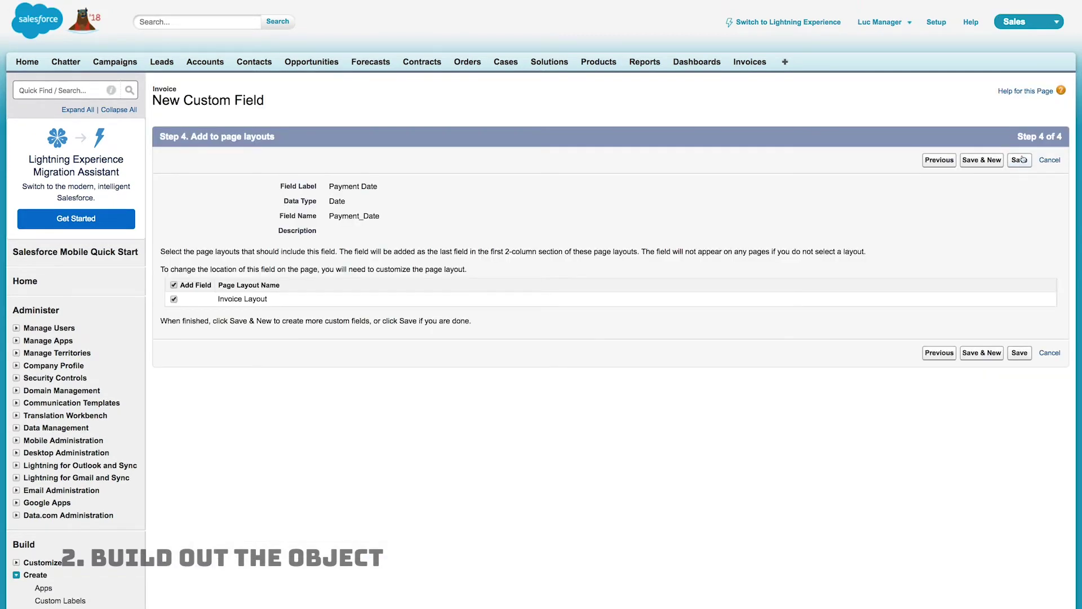
{"action": "left_click", "coordinate": [1019, 162]}
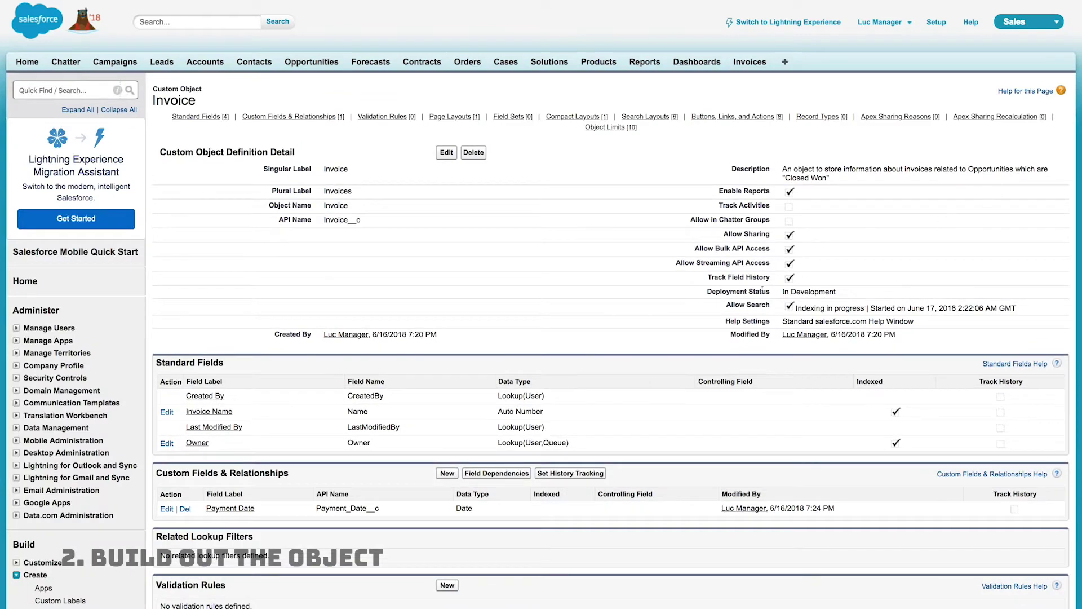
- Start a new custom field on the Invoice object with the Picklist data type
{"action": "scroll", "coordinate": [675, 297], "scroll_direction": "down", "scroll_amount": 3}
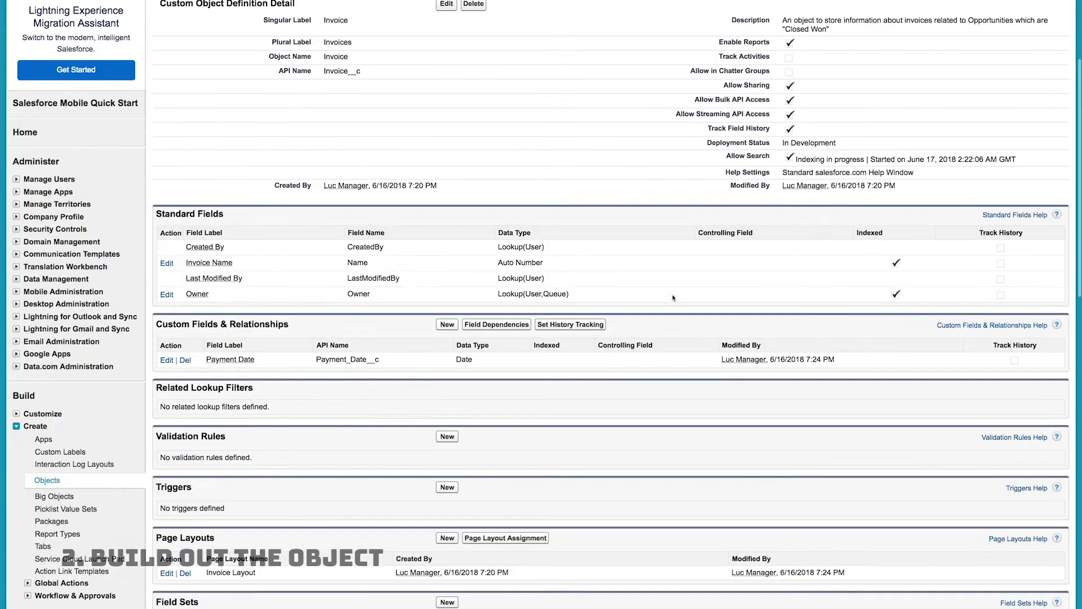
{"action": "left_click", "coordinate": [447, 330]}
{"action": "scroll", "coordinate": [387, 374], "scroll_direction": "down", "scroll_amount": 2}
{"action": "scroll", "coordinate": [386, 374], "scroll_direction": "down", "scroll_amount": 3}
{"action": "left_click", "coordinate": [167, 314]}
{"action": "left_click", "coordinate": [1022, 490]}
- Label the picklist Status with values Sent, Paid and Paid Partially, using the first value as default and always requiring a value
{"action": "type", "text": "Status"}
{"action": "left_click", "coordinate": [369, 288]}
{"action": "type", "text": "Sent"}
{"action": "key", "text": "Return"}
{"action": "type", "text": "Paid"}
{"action": "key", "text": "Return"}
{"action": "type", "text": "Paid Partially"}
{"action": "scroll", "coordinate": [459, 359], "scroll_direction": "down", "scroll_amount": 1}
{"action": "left_click", "coordinate": [434, 350]}
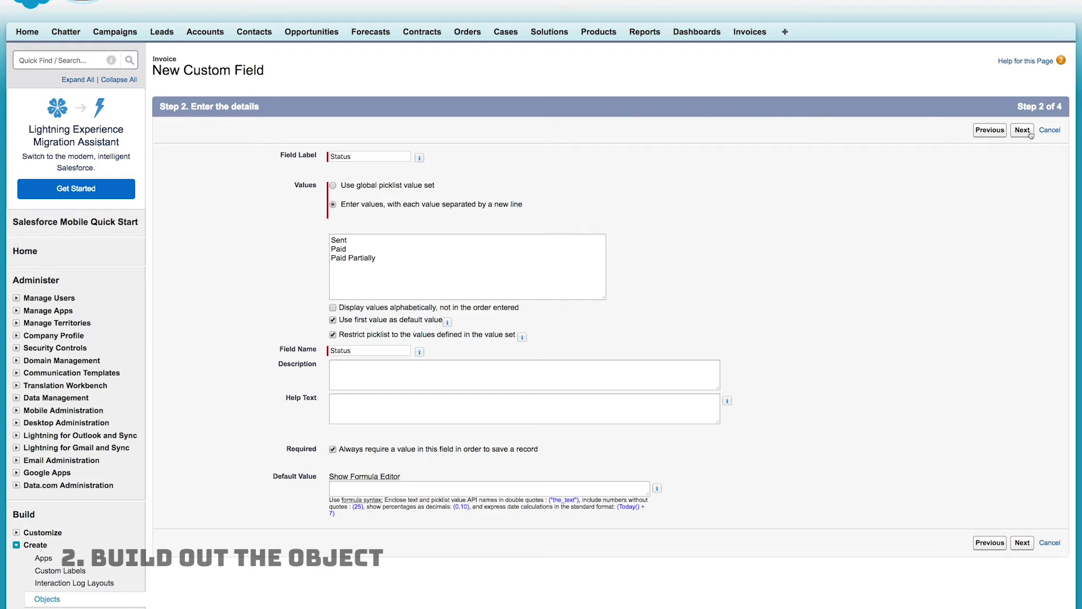
- Accept the default field-level security and page layout for the Status field, and save it to create another field
{"action": "left_click", "coordinate": [1022, 130]}
{"action": "left_click", "coordinate": [1023, 162]}
{"action": "left_click", "coordinate": [992, 165]}
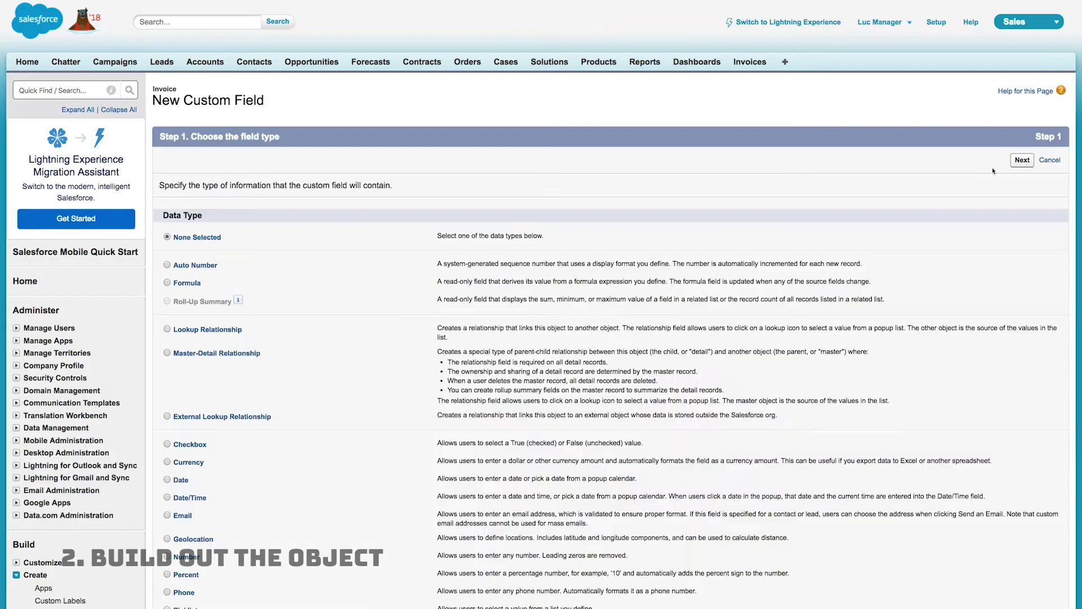
- Choose the Picklist data type for the new field and label it Type
{"action": "scroll", "coordinate": [993, 171], "scroll_direction": "down", "scroll_amount": 5}
{"action": "left_click", "coordinate": [167, 426]}
{"action": "key", "text": "Return"}
{"action": "left_click", "coordinate": [369, 187]}
{"action": "type", "text": "Type"}
- Enter the picklist values Incoming and Outgoing, using the first value as default and always requiring a value
{"action": "left_click", "coordinate": [333, 234]}
{"action": "left_click", "coordinate": [394, 282]}
{"action": "type", "text": "Incoming"}
{"action": "key", "text": "Return"}
{"action": "type", "text": "Outgoing"}
{"action": "left_click", "coordinate": [411, 351]}
{"action": "scroll", "coordinate": [411, 356], "scroll_direction": "down", "scroll_amount": 1}
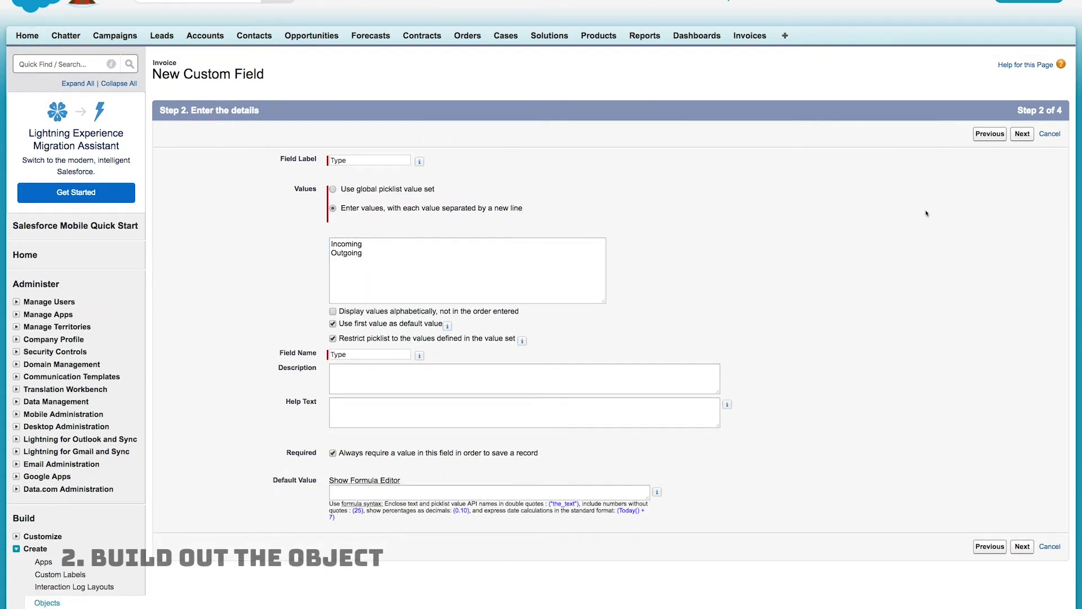
- Accept the default security and page layout for the Type field, and save it to create another field
{"action": "left_click", "coordinate": [1022, 133]}
{"action": "left_click", "coordinate": [1025, 164]}
{"action": "left_click", "coordinate": [982, 163]}
- Choose the Currency data type for the new field and label it Amount
{"action": "scroll", "coordinate": [336, 328], "scroll_direction": "down", "scroll_amount": 1}
{"action": "left_click", "coordinate": [167, 368]}
{"action": "left_click", "coordinate": [1022, 65]}
{"action": "left_click", "coordinate": [369, 186]}
{"action": "type", "text": "Amount"}
- Set the Amount field's length to 16 digits with 2 decimal places
{"action": "key", "text": "Tab"}
{"action": "type", "text": "18"}
{"action": "key", "text": "Tab"}
{"action": "type", "text": "2"}
{"action": "key", "text": "shift+Tab"}
{"action": "type", "text": "16"}
{"action": "scroll", "coordinate": [751, 276], "scroll_direction": "down", "scroll_amount": 1}
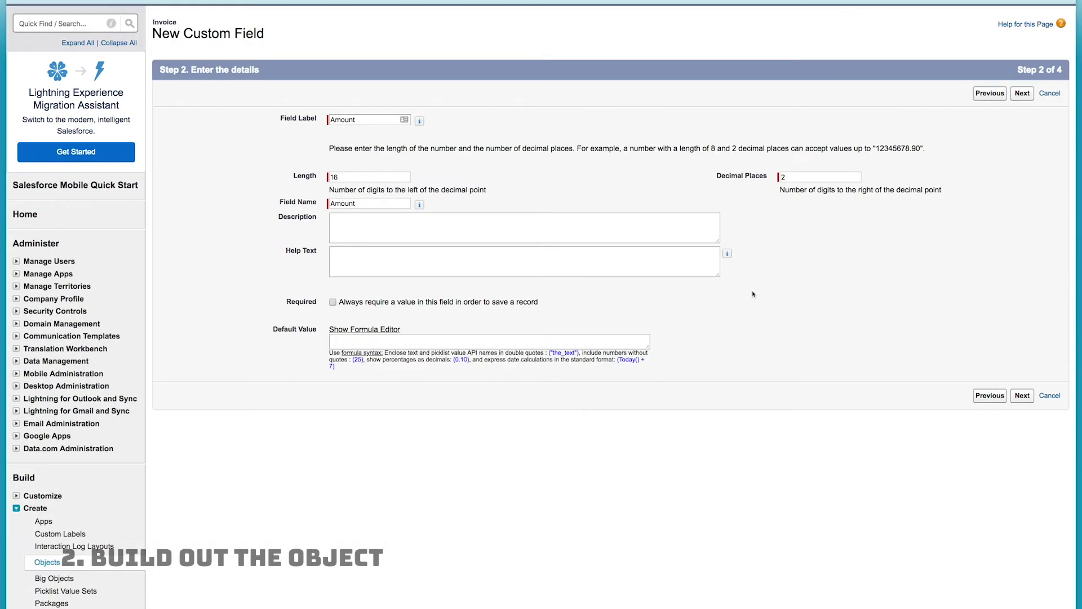
- Accept the default security and Invoice Layout placement for the Amount field, and save it to create another field
{"action": "left_click", "coordinate": [1022, 93]}
{"action": "left_click", "coordinate": [1022, 160]}
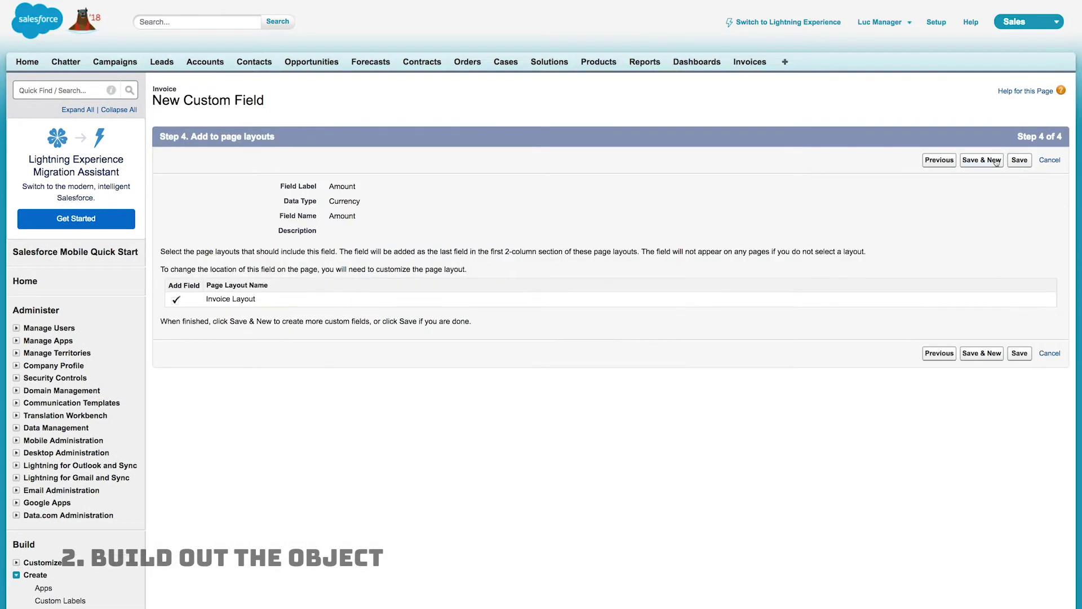
{"action": "left_click", "coordinate": [981, 159]}
- Choose the Master-Detail Relationship data type and relate the Invoice object to Opportunity
{"action": "scroll", "coordinate": [405, 330], "scroll_direction": "down", "scroll_amount": 4}
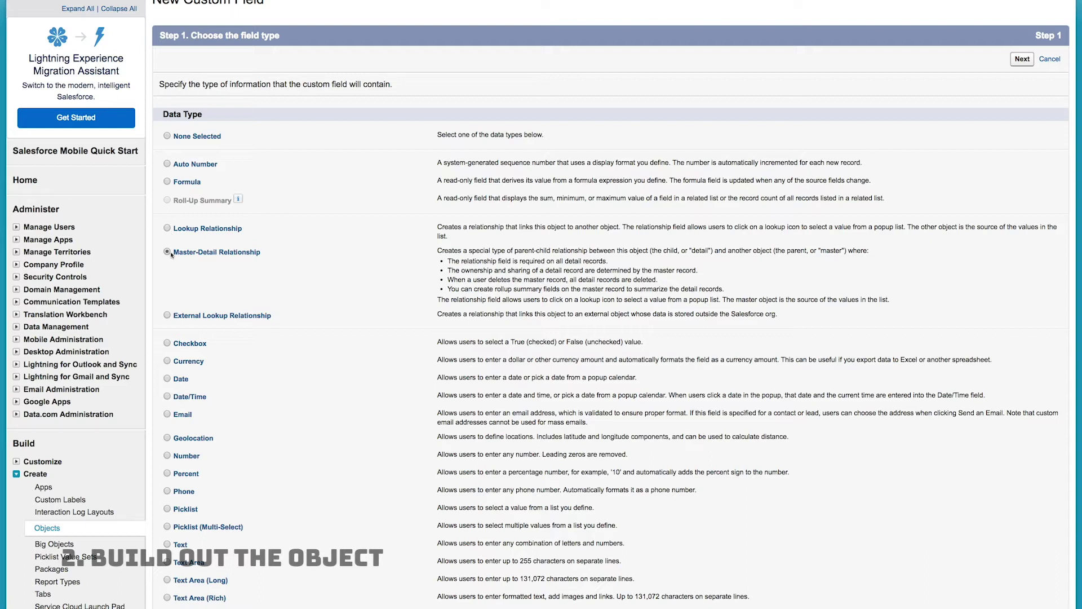
{"action": "left_click", "coordinate": [1022, 58]}
{"action": "left_click", "coordinate": [373, 209]}
{"action": "left_click", "coordinate": [361, 406]}
{"action": "left_click", "coordinate": [1021, 241]}
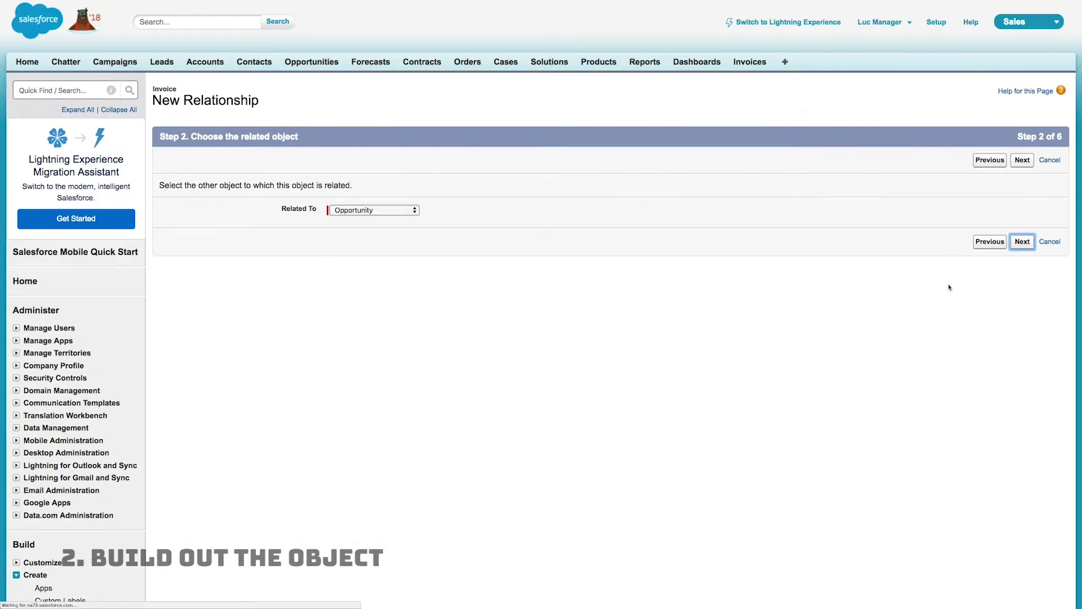
- Describe the relationship as Related Opportunity, set sharing to Read Only, allow reparenting, and continue
{"action": "left_click", "coordinate": [524, 241]}
{"action": "type", "text": "Related Opportunity"}
{"action": "scroll", "coordinate": [606, 358], "scroll_direction": "down", "scroll_amount": 3}
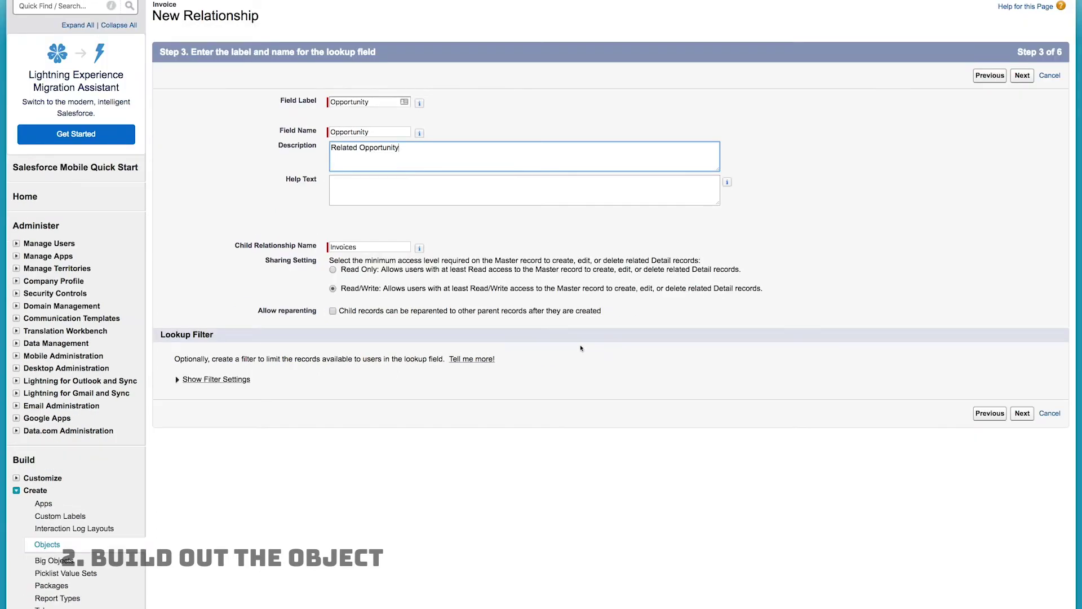
{"action": "left_click", "coordinate": [335, 270]}
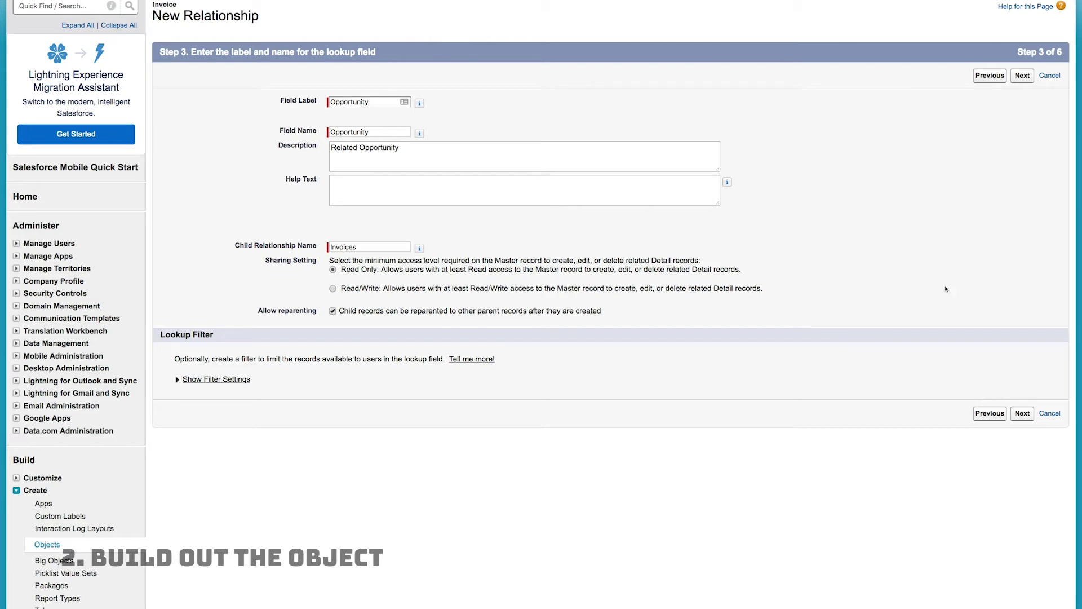
{"action": "left_click", "coordinate": [1022, 75]}
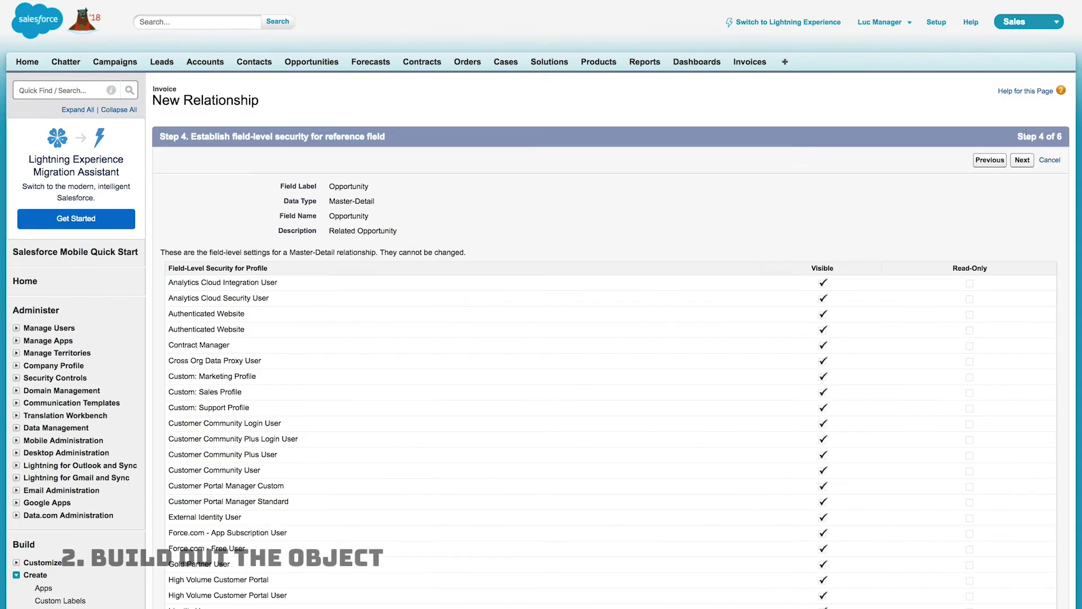
- Accept the field-level security and page layout, add the Invoices related list to all Opportunity layouts, and save the relationship
{"action": "left_click", "coordinate": [1023, 162]}
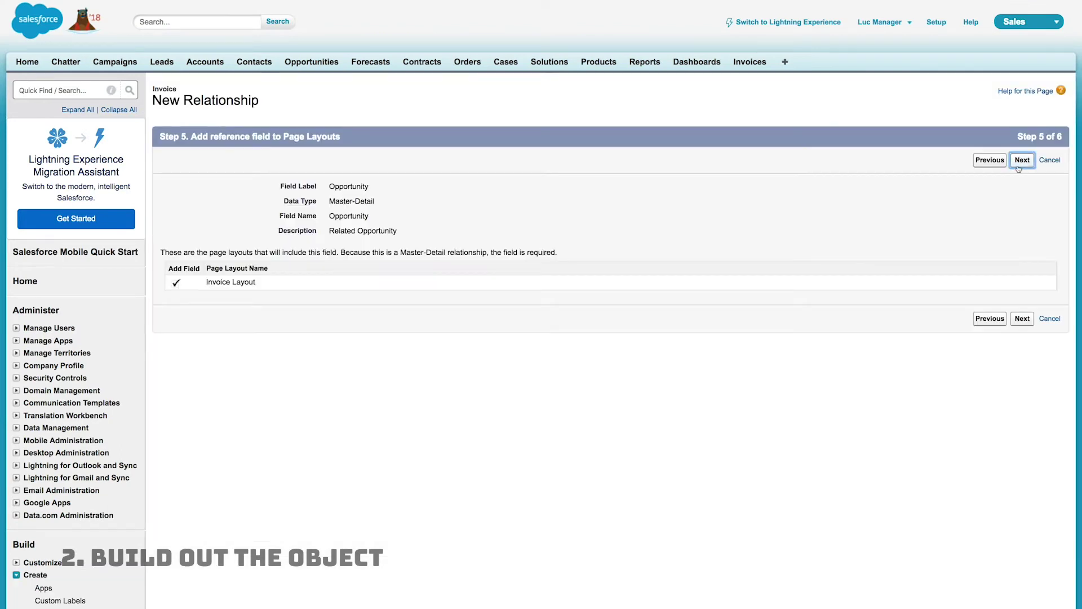
{"action": "left_click", "coordinate": [1018, 162]}
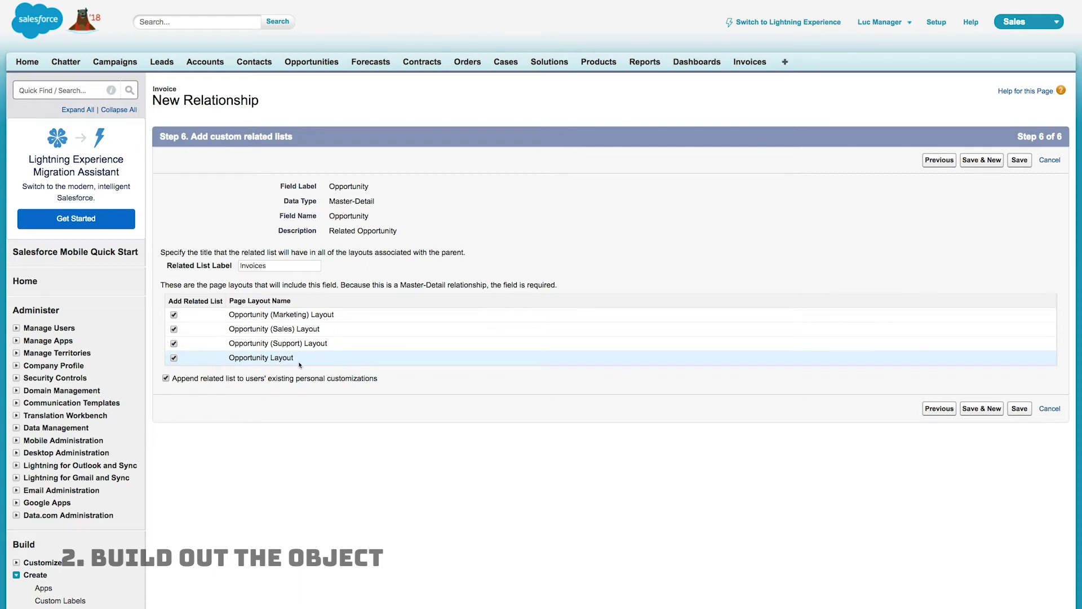
{"action": "left_click", "coordinate": [1019, 160]}
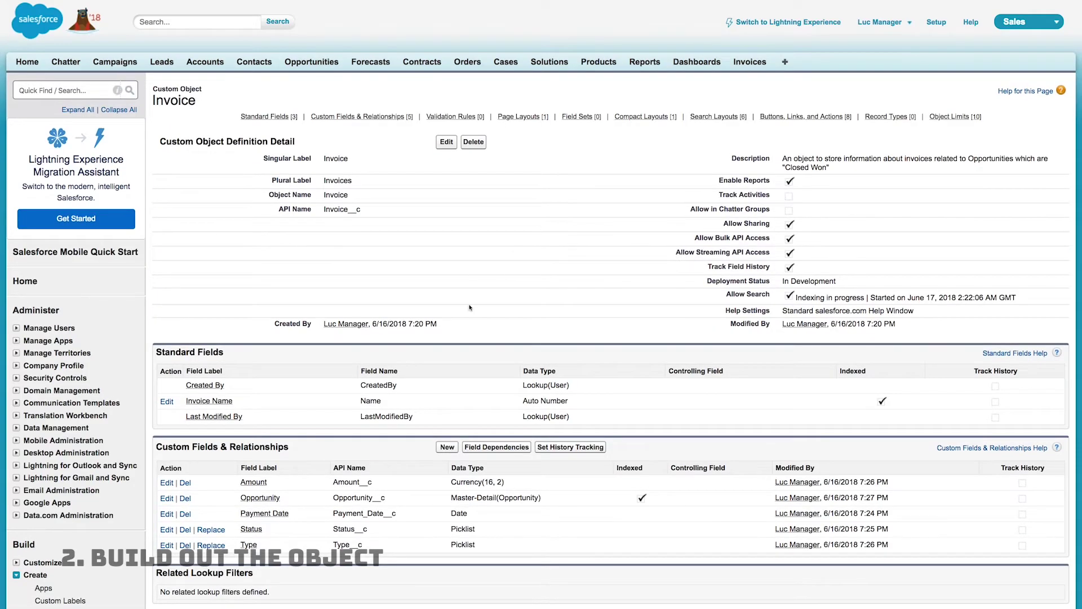
- Enable history tracking for the Invoice object's Opportunity, Payment Date and Status fields, and save
{"action": "scroll", "coordinate": [457, 291], "scroll_direction": "down", "scroll_amount": 3}
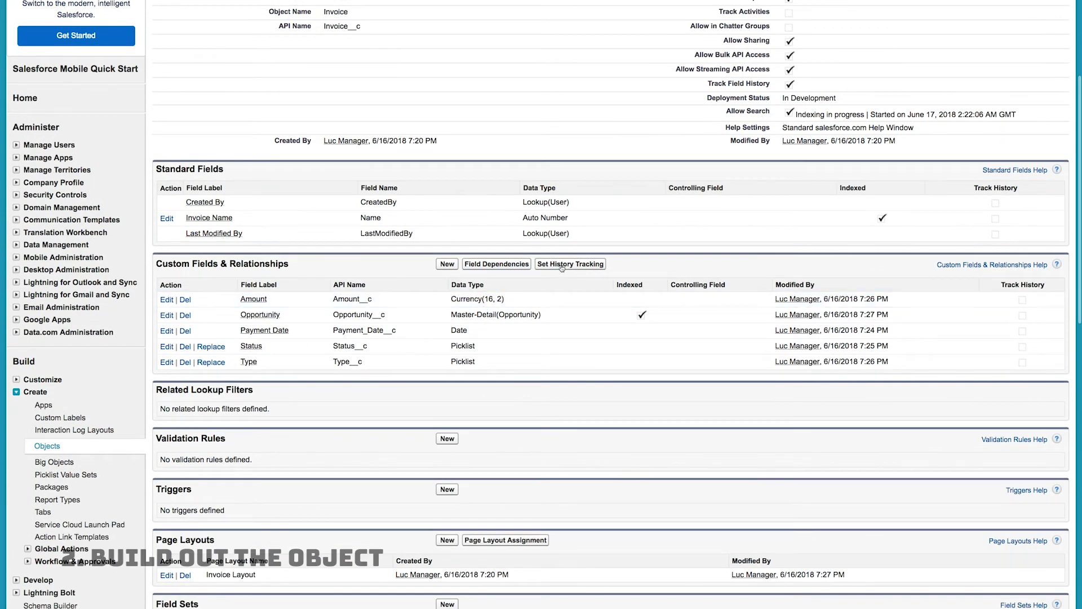
{"action": "left_click", "coordinate": [562, 265]}
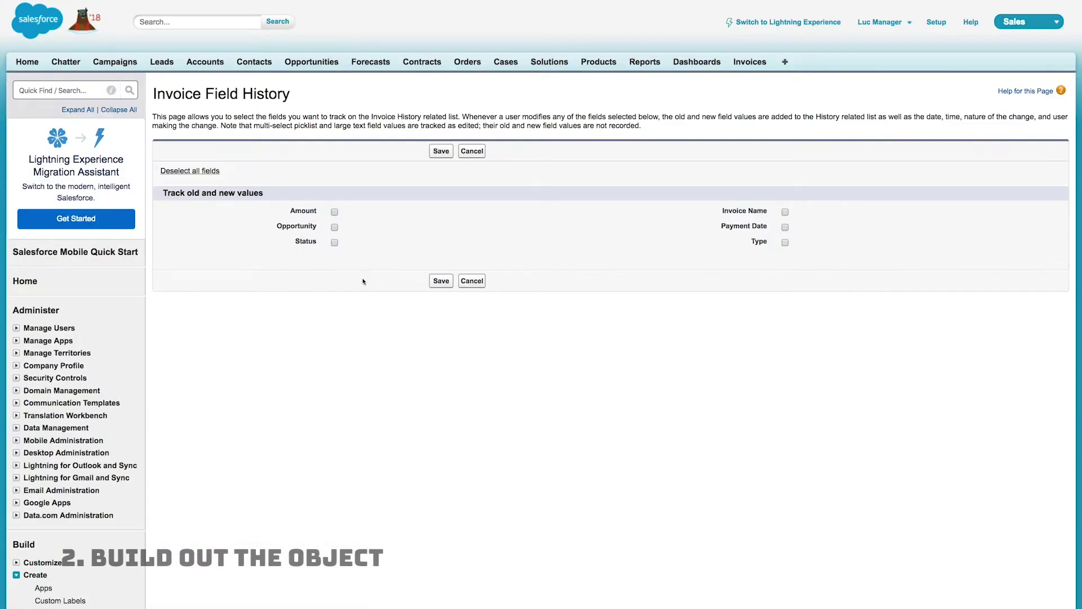
{"action": "left_click", "coordinate": [334, 228]}
{"action": "left_click", "coordinate": [334, 243]}
{"action": "left_click", "coordinate": [448, 280]}
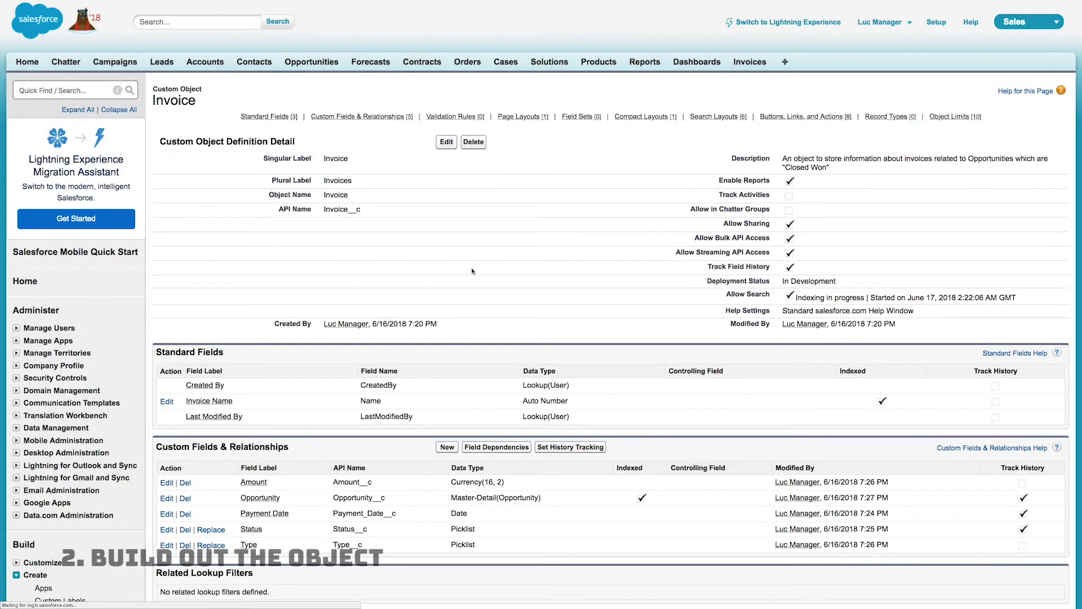
- Start a new list view for Invoices and name it Custom View
{"action": "left_click", "coordinate": [749, 62]}
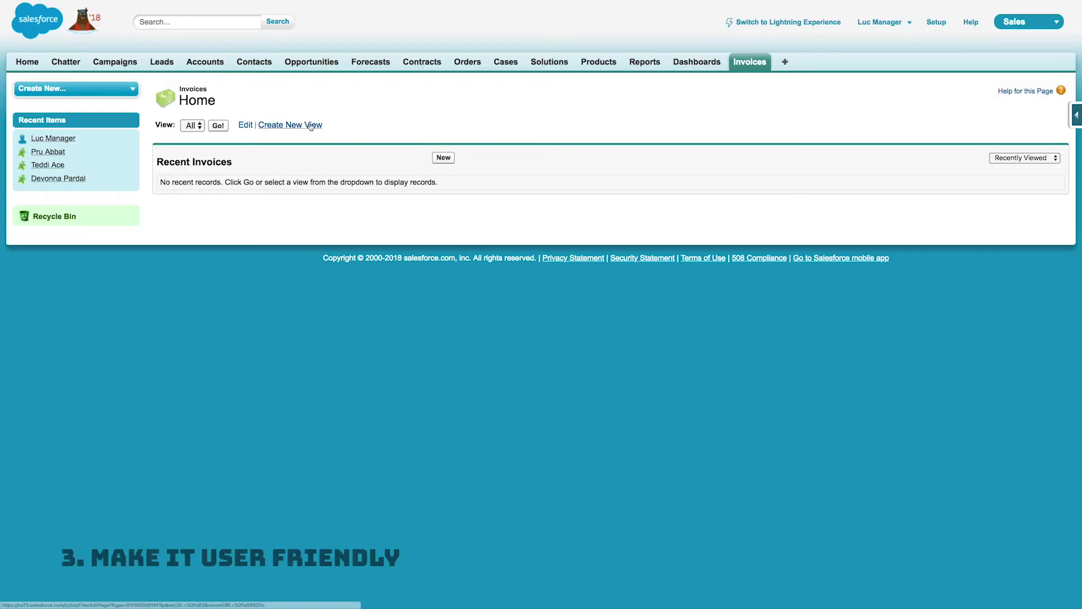
{"action": "left_click", "coordinate": [310, 126]}
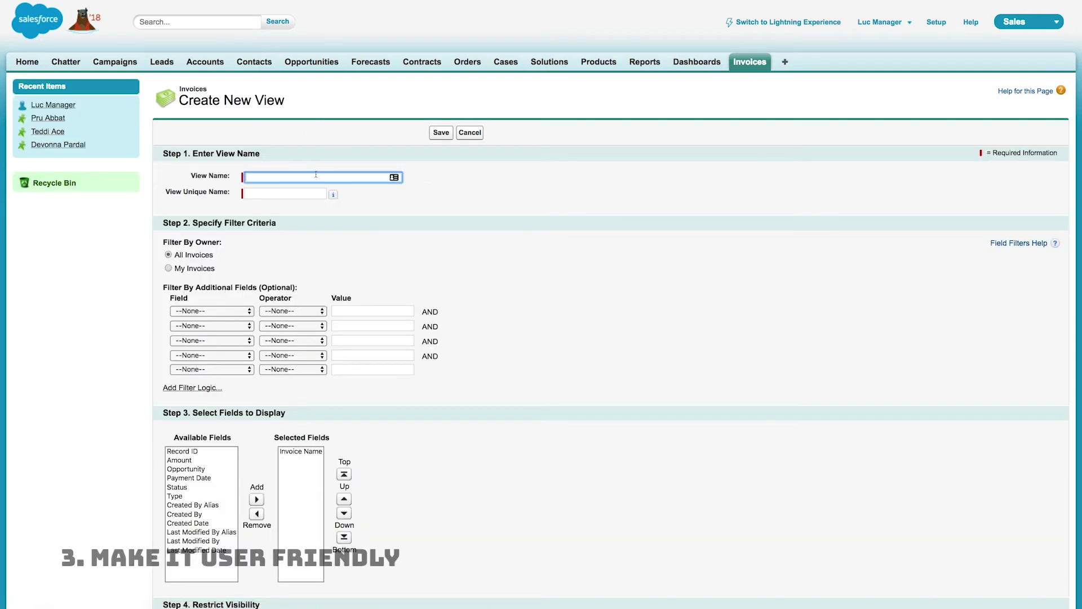
{"action": "type", "text": "Custom View"}
{"action": "key", "text": "Tab"}
{"action": "scroll", "coordinate": [361, 268], "scroll_direction": "down", "scroll_amount": 1}
{"action": "scroll", "coordinate": [361, 268], "scroll_direction": "down", "scroll_amount": 5}
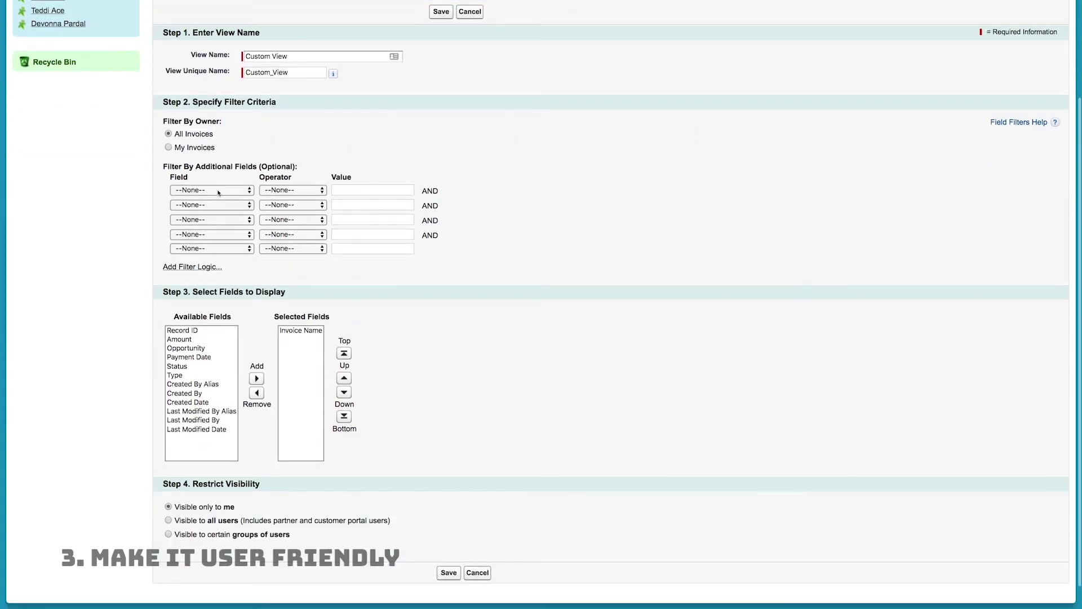
- Filter the list view to invoices whose Type equals Incoming, picking the value from the lookup
{"action": "left_click", "coordinate": [219, 192]}
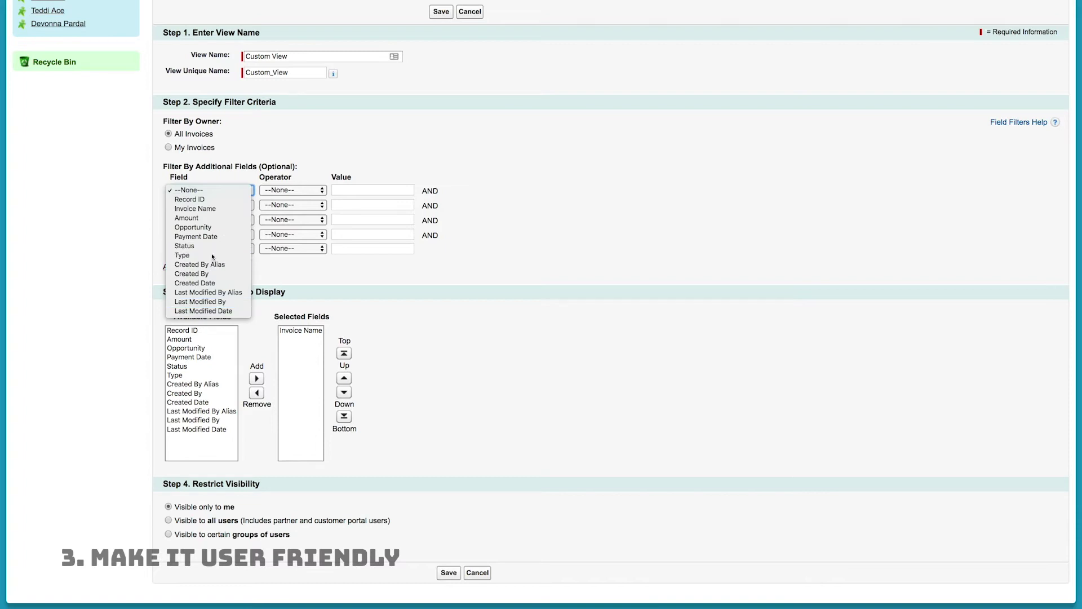
{"action": "left_click", "coordinate": [211, 257]}
{"action": "left_click", "coordinate": [292, 190]}
{"action": "left_click", "coordinate": [285, 190]}
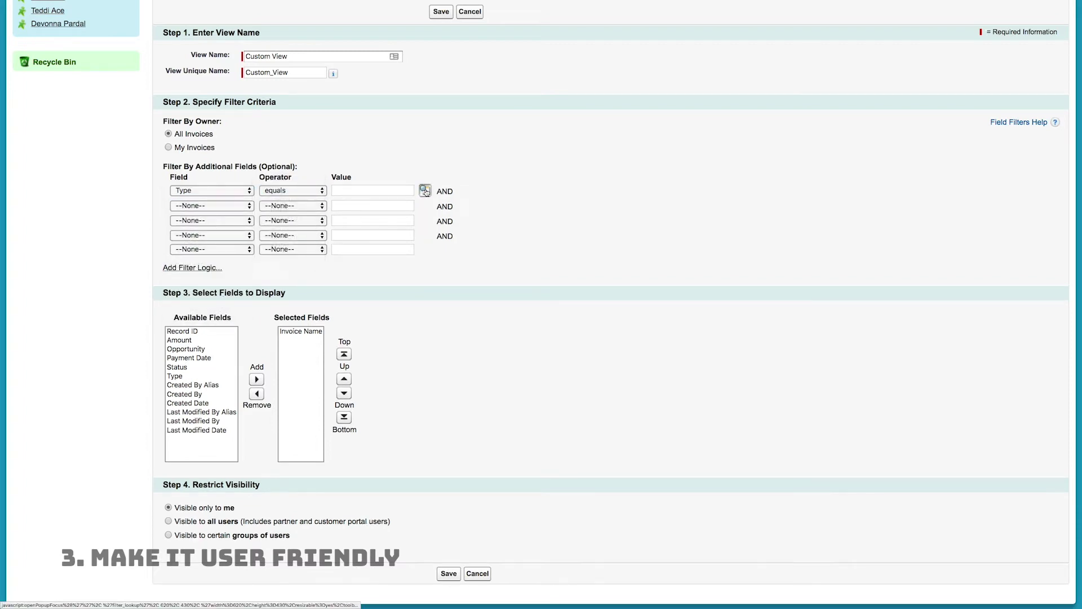
{"action": "left_click", "coordinate": [425, 190]}
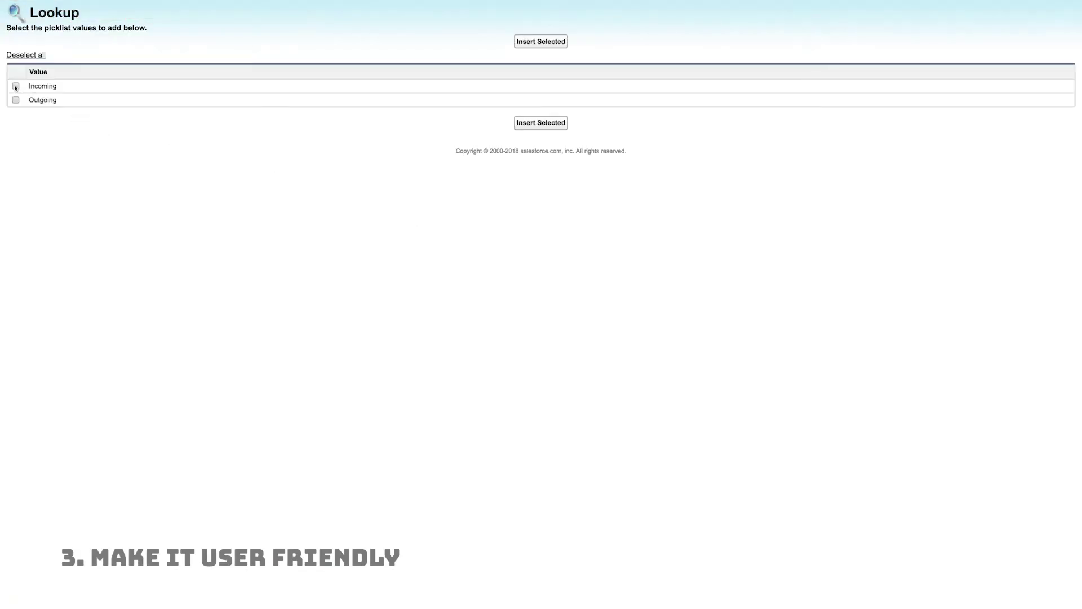
{"action": "left_click", "coordinate": [538, 43]}
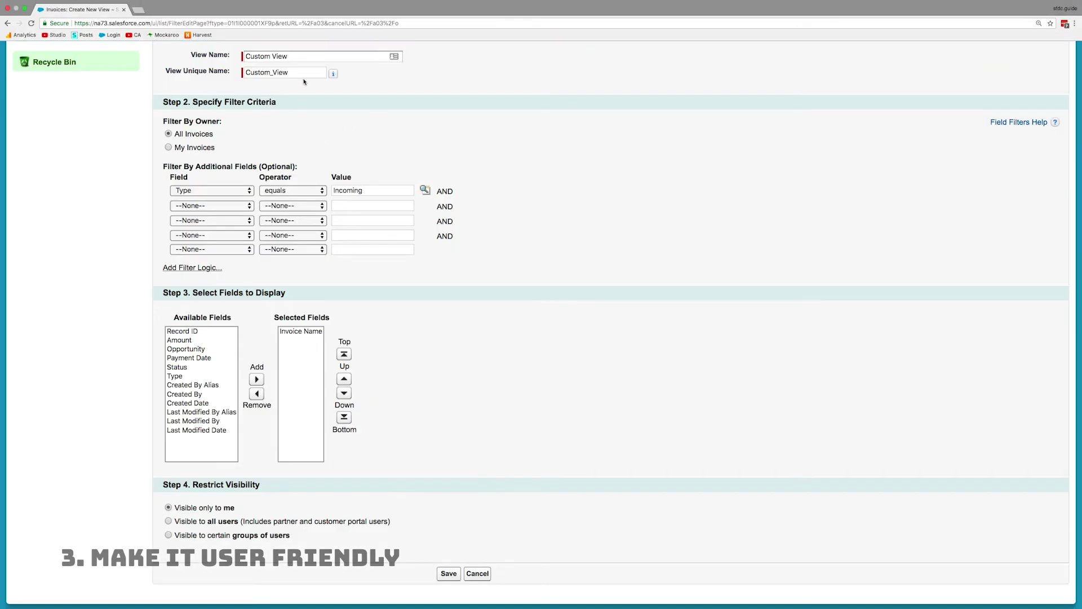
- Rename the list view Incoming Invoices with the unique name Incoming_Invoices
{"action": "triple_click", "coordinate": [315, 56]}
{"action": "type", "text": "Incoming Invoices"}
{"action": "key", "text": "Tab"}
{"action": "key", "text": "BackSpace"}
{"action": "key", "text": "shift+Tab"}
{"action": "key", "text": "Tab"}
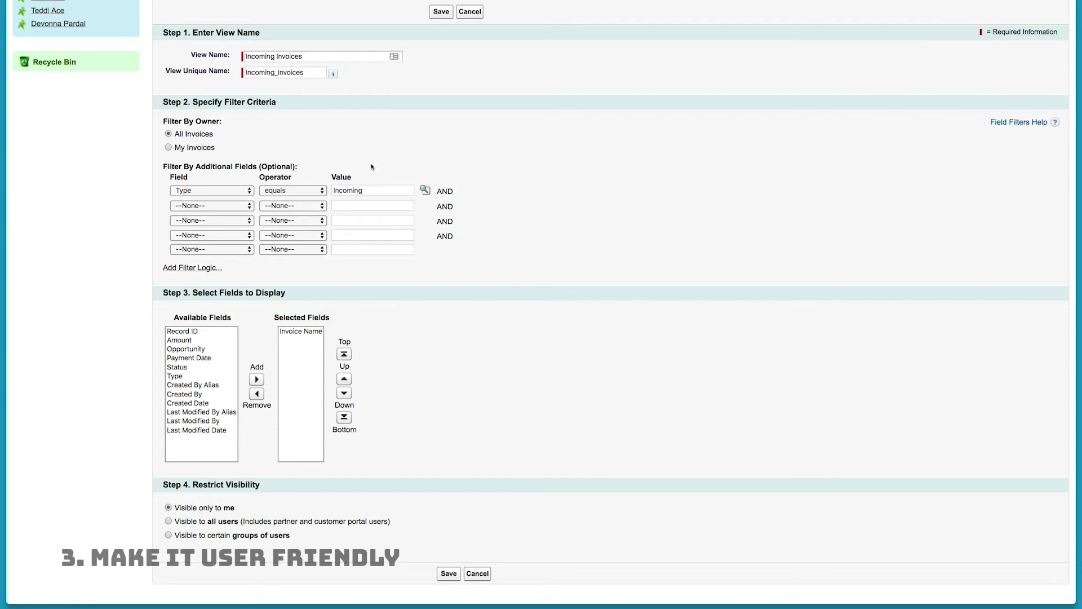
- Add Amount, Opportunity, Payment Date, Status, Type and Created Date to the view's displayed fields
{"action": "scroll", "coordinate": [372, 164], "scroll_direction": "down", "scroll_amount": 1}
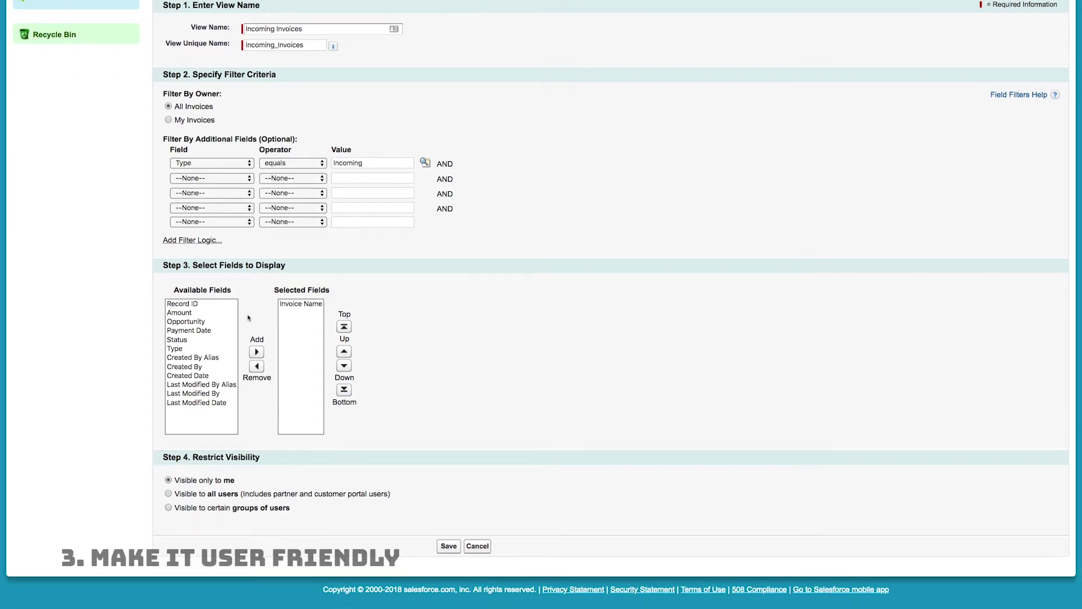
{"action": "left_click_drag", "start_coordinate": [187, 313], "coordinate": [194, 349]}
{"action": "left_click", "coordinate": [212, 376], "text": "super"}
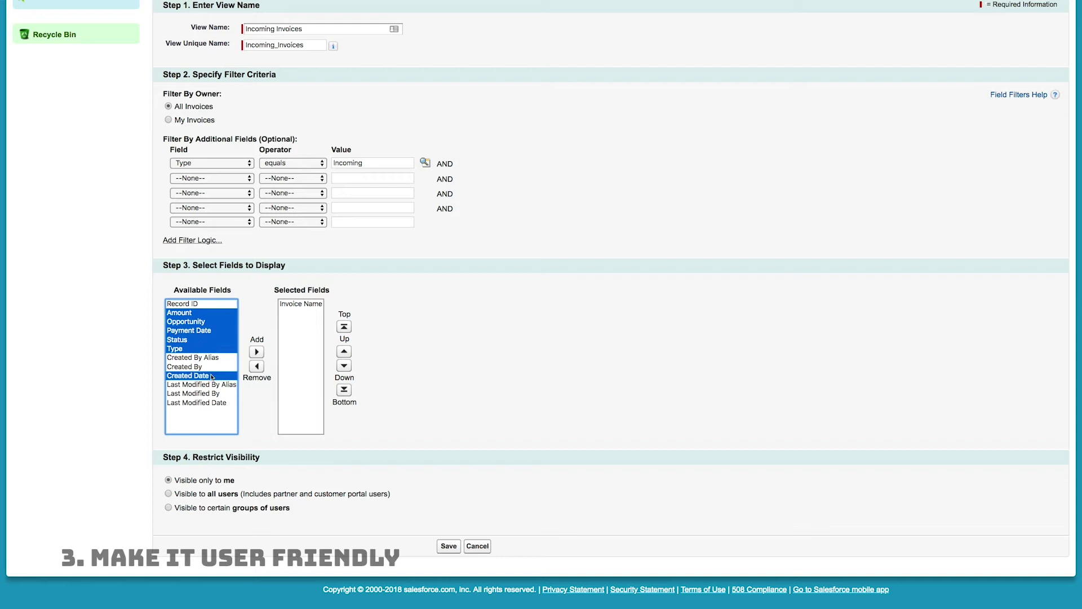
{"action": "left_click", "coordinate": [256, 352]}
- Reorder the displayed fields to Invoice Name, Opportunity, Created Date, Payment Date, Amount, Status, Type
{"action": "left_click", "coordinate": [300, 358]}
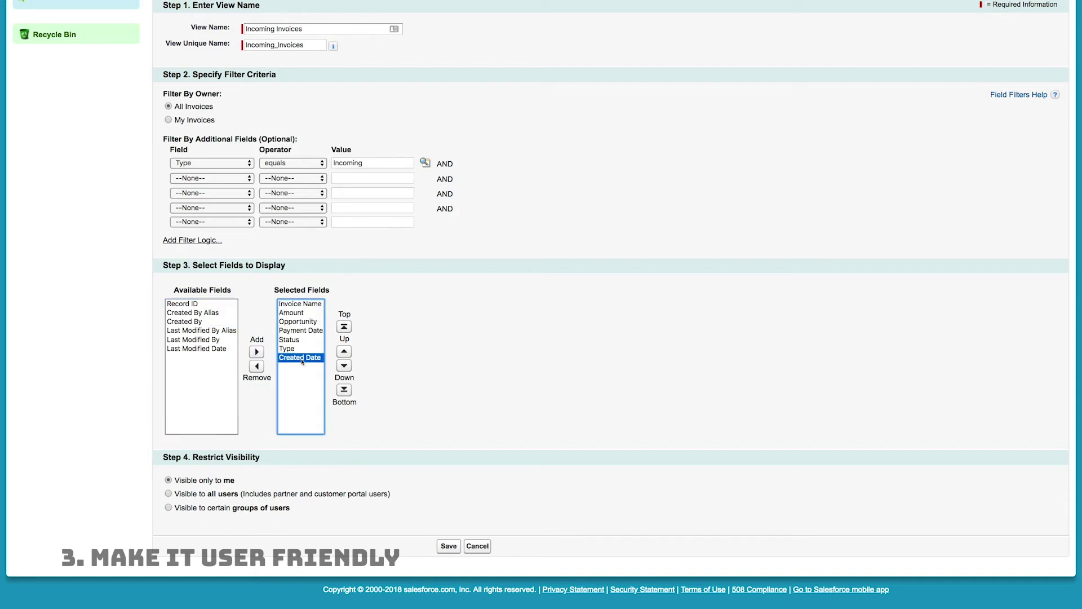
{"action": "left_click", "coordinate": [304, 321]}
{"action": "left_click", "coordinate": [343, 351]}
{"action": "left_click", "coordinate": [305, 330]}
{"action": "left_click", "coordinate": [344, 351]}
{"action": "left_click", "coordinate": [299, 358]}
{"action": "left_click", "coordinate": [344, 351]}
{"action": "left_click", "coordinate": [344, 351]}
{"action": "left_click", "coordinate": [344, 351]}
{"action": "left_click", "coordinate": [344, 351]}
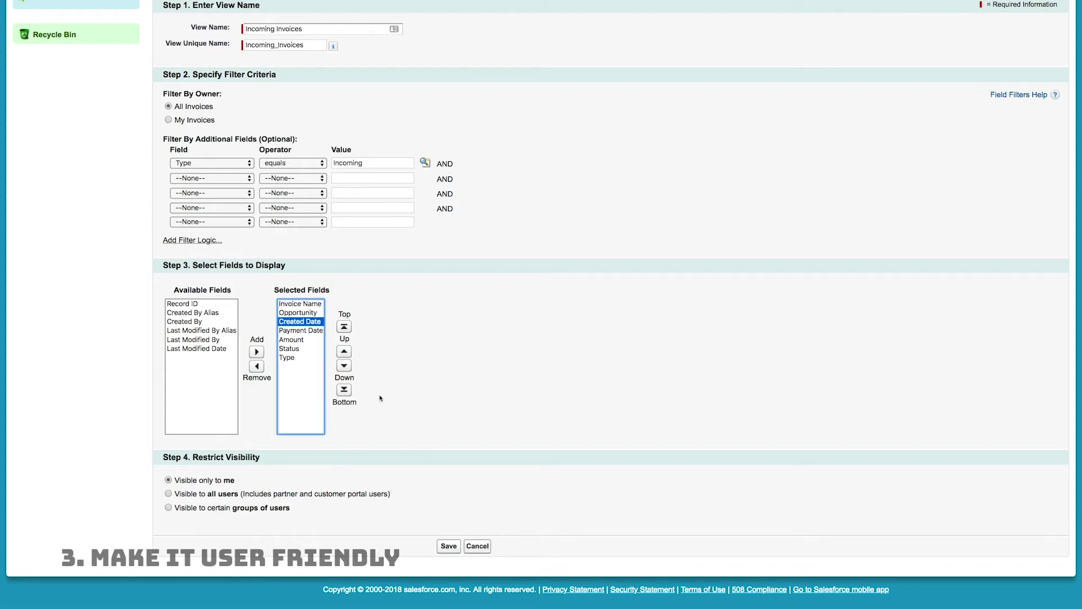
- Make the Incoming Invoices view visible to all users and save it
{"action": "left_click", "coordinate": [168, 494]}
{"action": "left_click", "coordinate": [448, 546]}
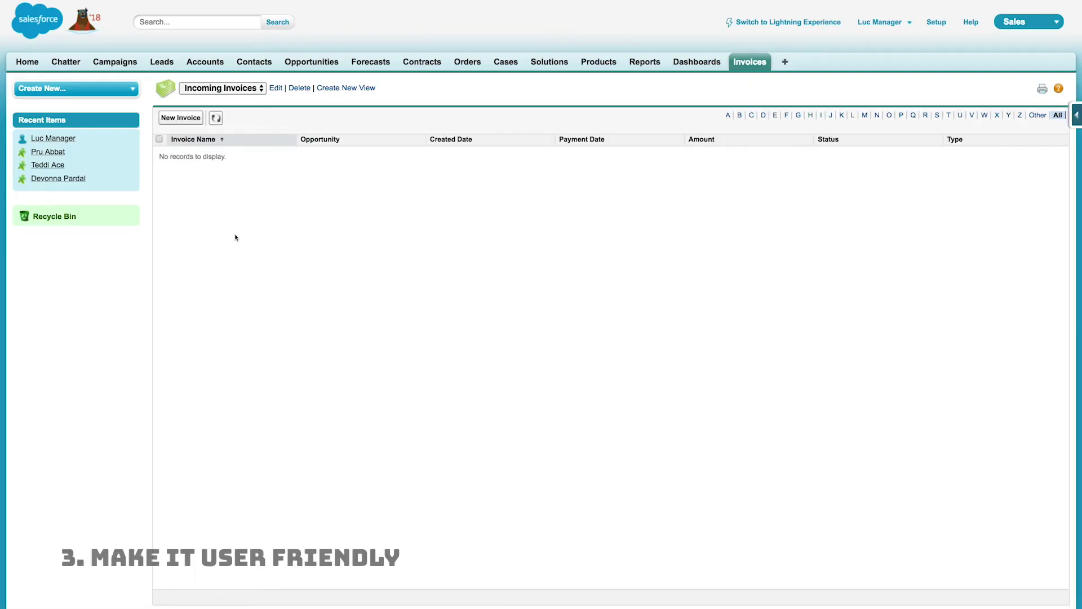
- Start a new invoice with payment date 6/16/2018 and an amount of 100, keeping status Sent and type Incoming
{"action": "left_click", "coordinate": [190, 122]}
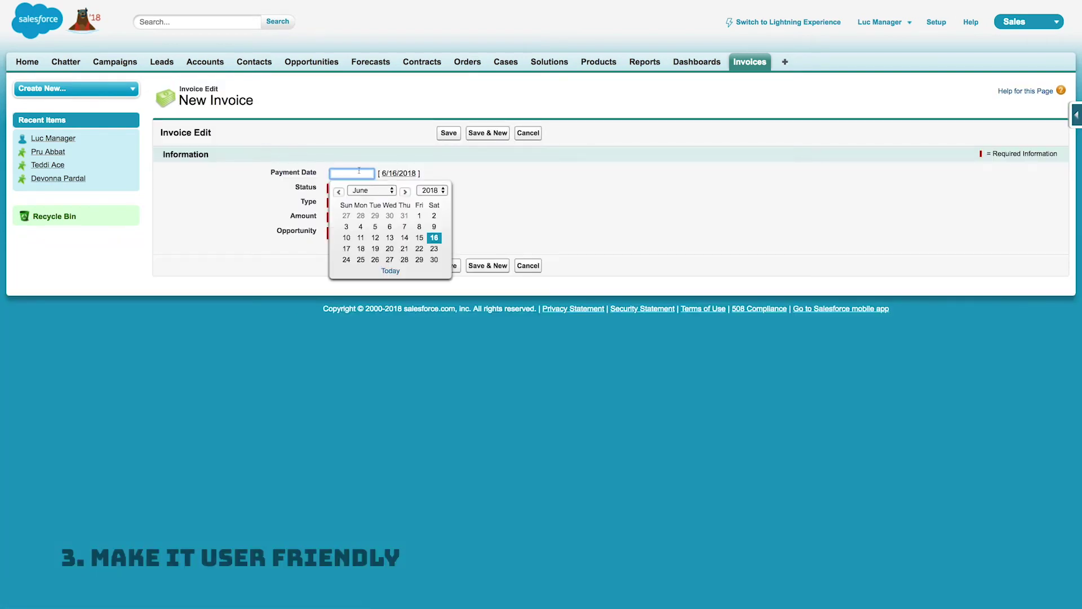
{"action": "left_click", "coordinate": [397, 174]}
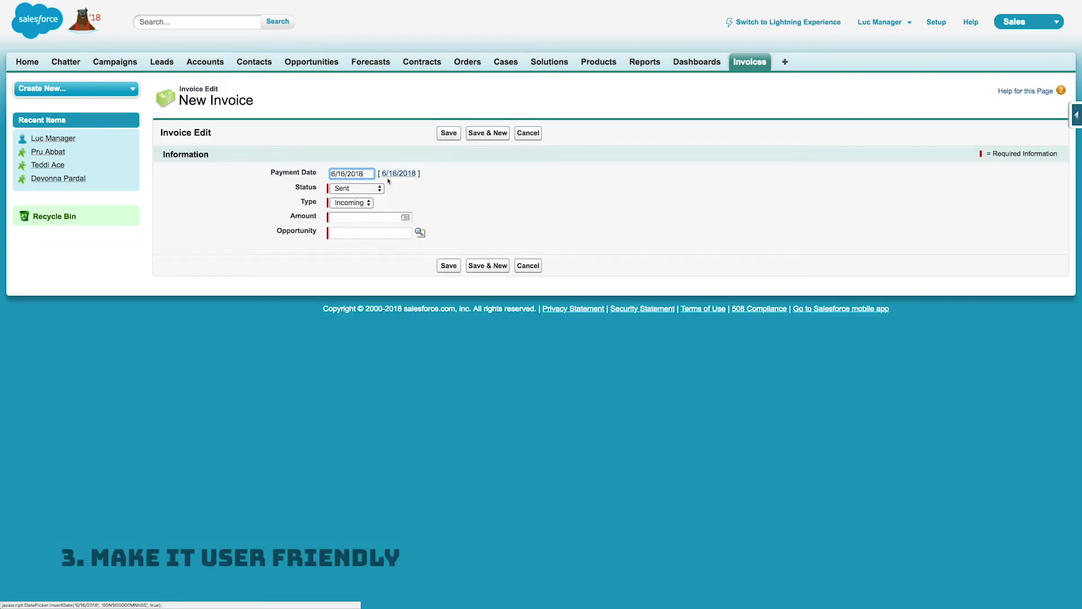
{"action": "left_click", "coordinate": [364, 217]}
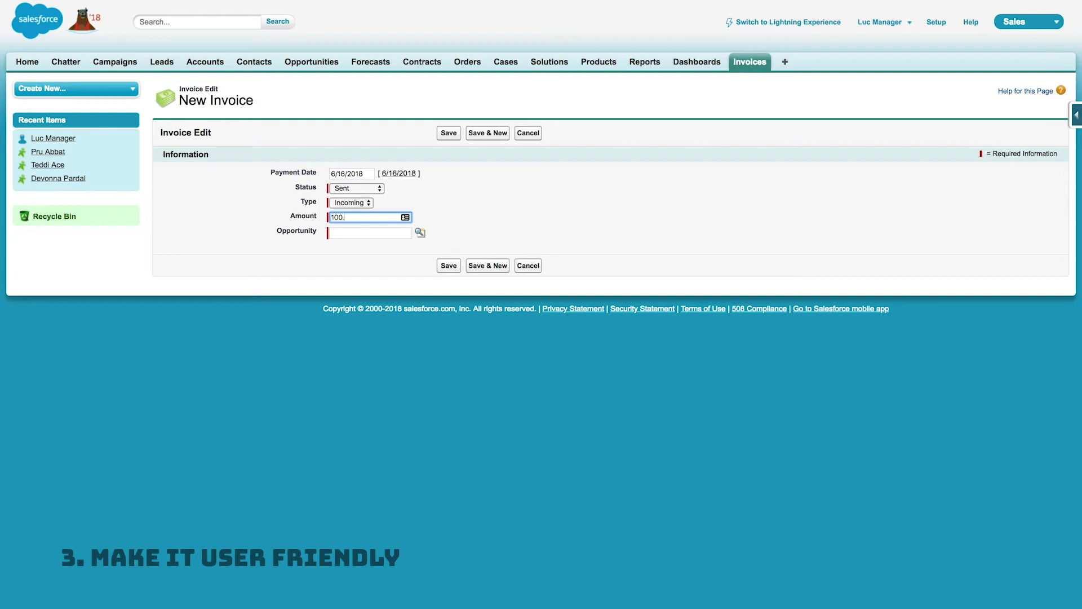
- Link the invoice to the Burlington Textiles Weaving Plant Generator opportunity through the lookup and save the record
{"action": "left_click", "coordinate": [370, 232]}
{"action": "left_click", "coordinate": [420, 232]}
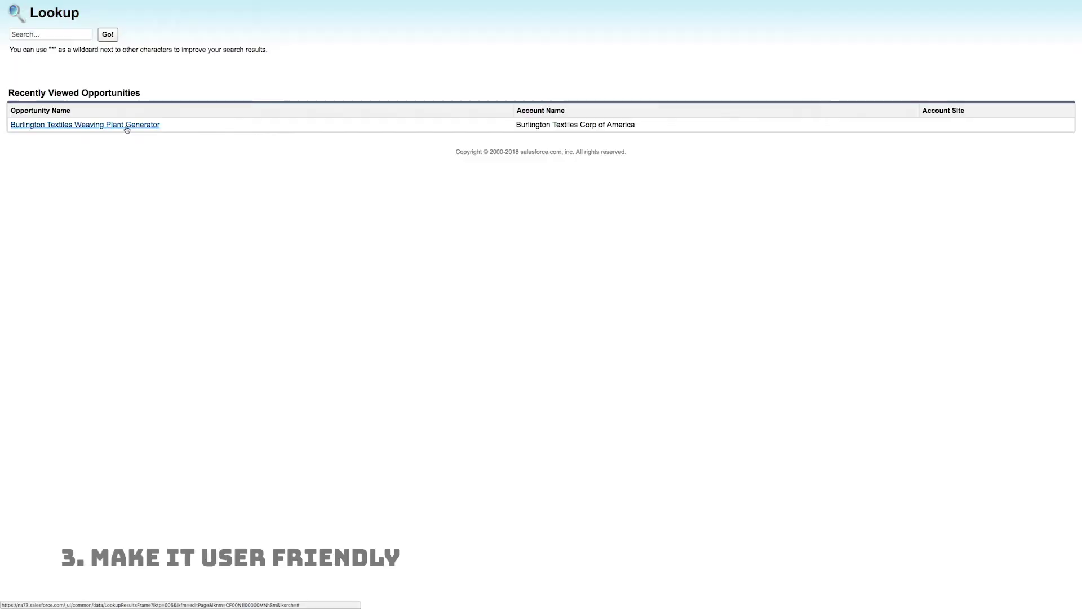
{"action": "left_click", "coordinate": [125, 124]}
{"action": "left_click", "coordinate": [453, 265]}
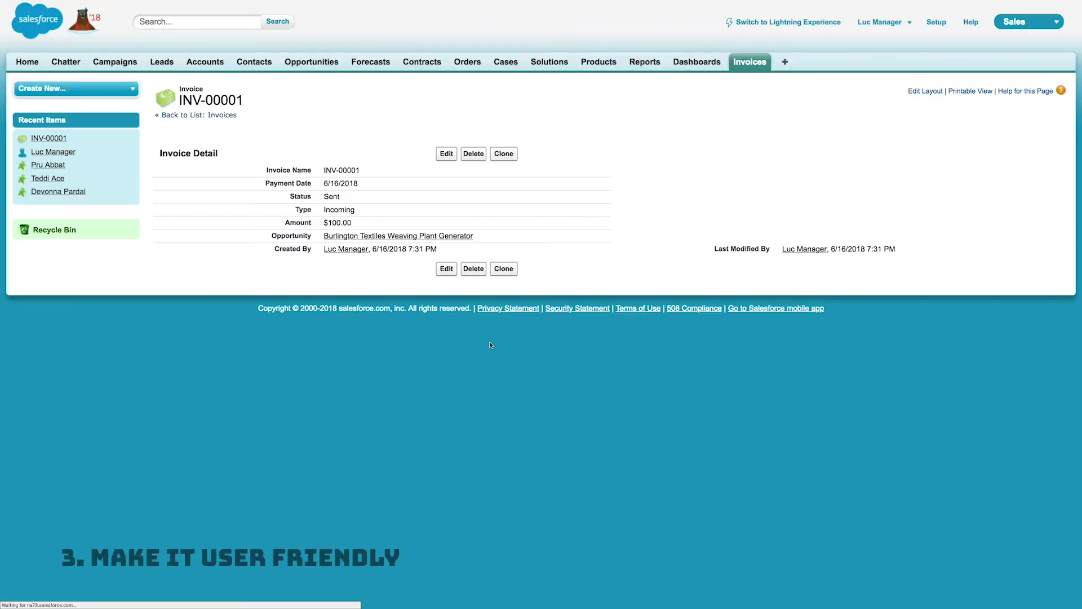
- Open invoice INV-00001 from the Incoming Invoices list and open its page layout for editing
{"action": "left_click", "coordinate": [217, 115]}
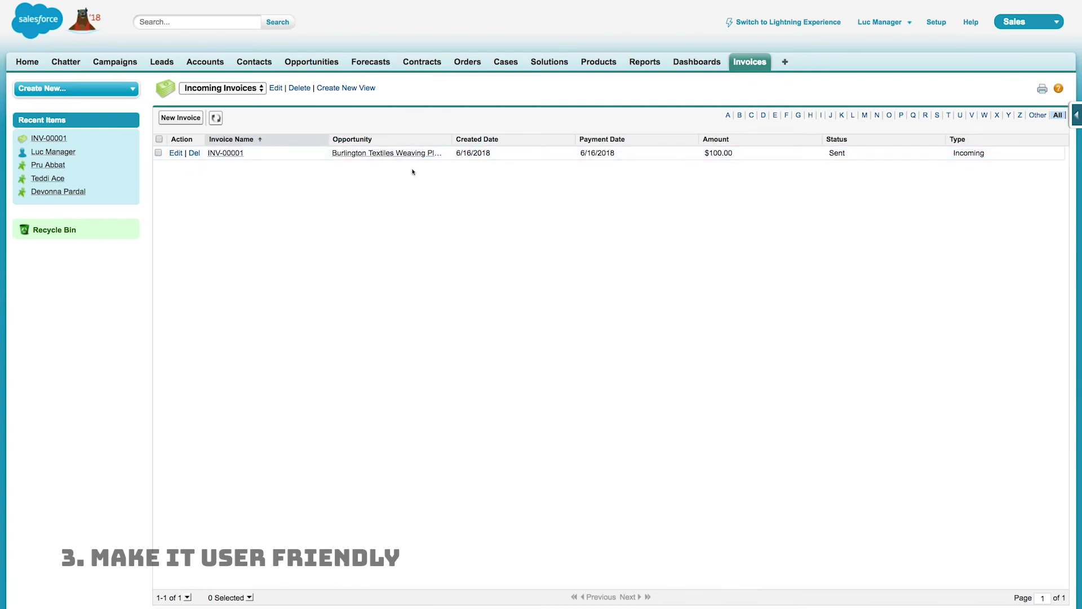
{"action": "left_click", "coordinate": [240, 157]}
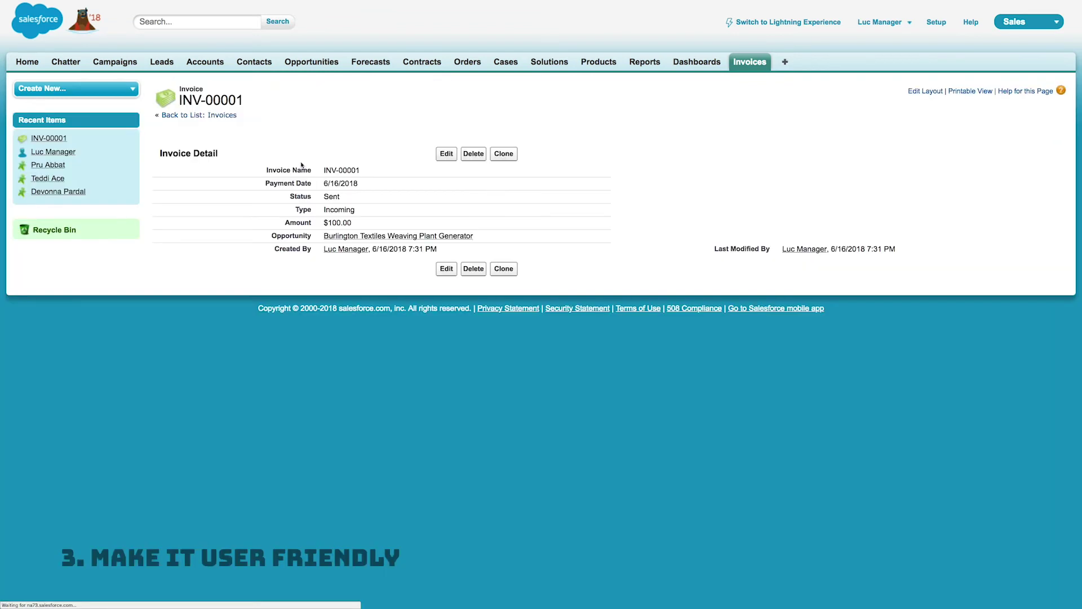
{"action": "left_click", "coordinate": [927, 92]}
{"action": "scroll", "coordinate": [529, 257], "scroll_direction": "down", "scroll_amount": 3}
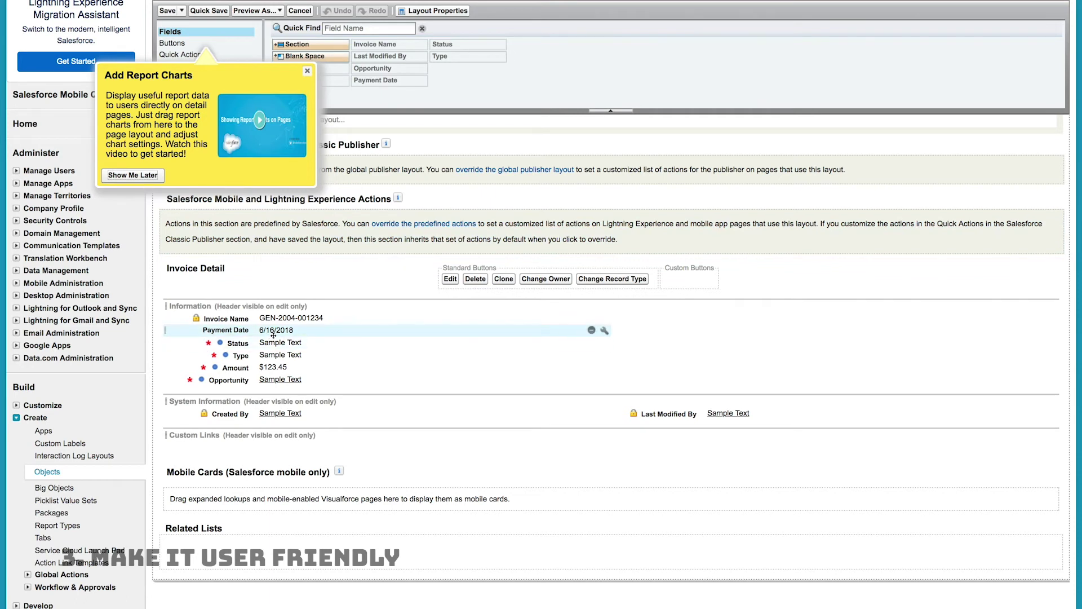
- Arrange the Information section with Opportunity and Status under Invoice Name, and Type, Amount and Payment Date in the second column
{"action": "left_click_drag", "start_coordinate": [273, 333], "coordinate": [676, 319]}
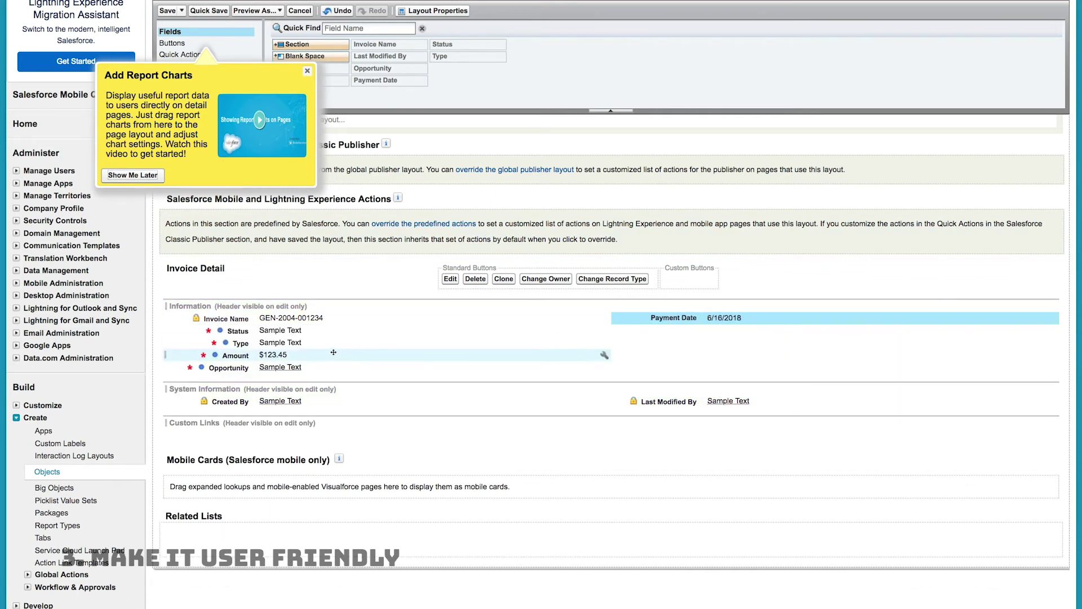
{"action": "left_click_drag", "start_coordinate": [309, 356], "coordinate": [676, 332]}
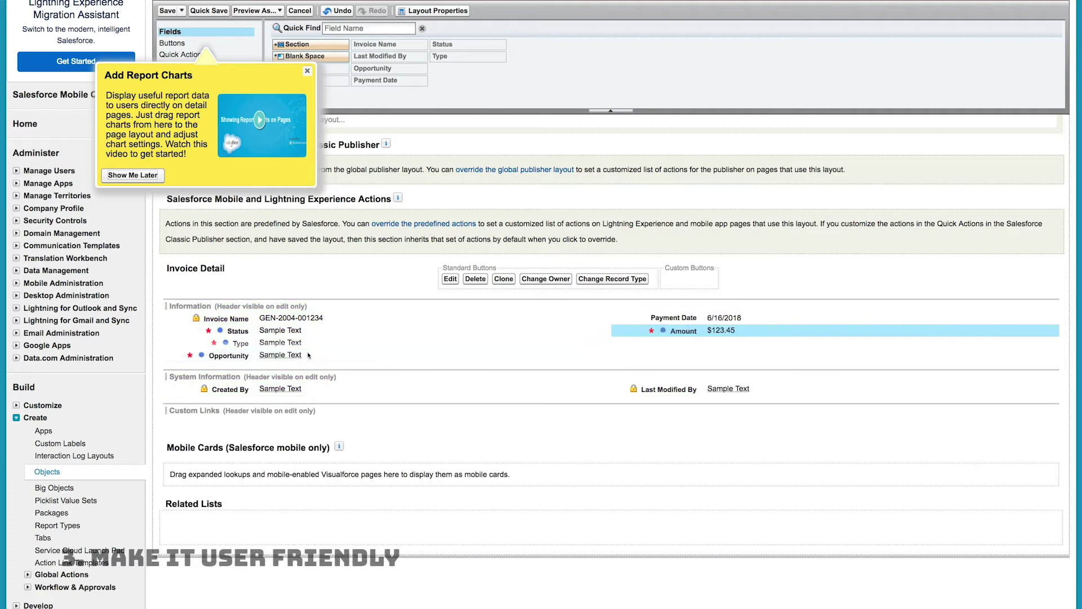
{"action": "left_click_drag", "start_coordinate": [308, 355], "coordinate": [683, 315]}
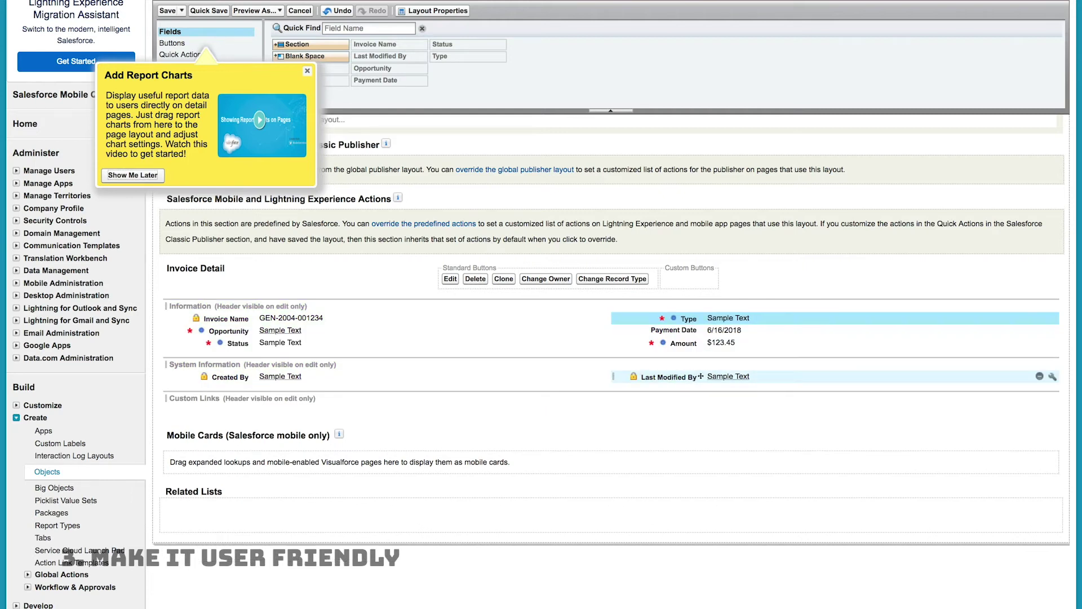
{"action": "left_click_drag", "start_coordinate": [700, 345], "coordinate": [703, 330]}
{"action": "scroll", "coordinate": [518, 381], "scroll_direction": "up", "scroll_amount": 3}
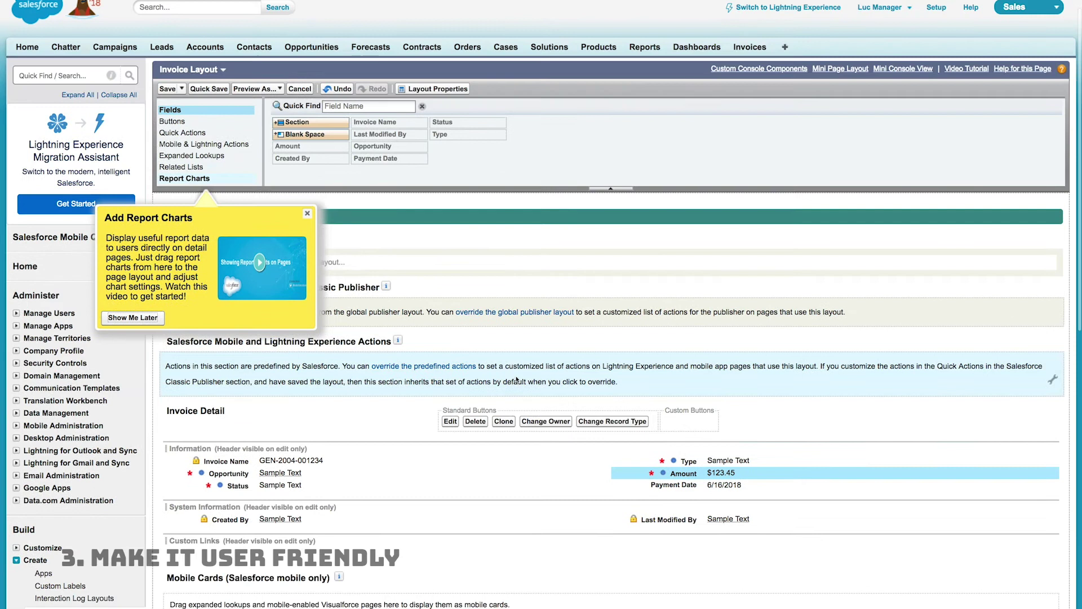
{"action": "scroll", "coordinate": [517, 381], "scroll_direction": "up", "scroll_amount": 1}
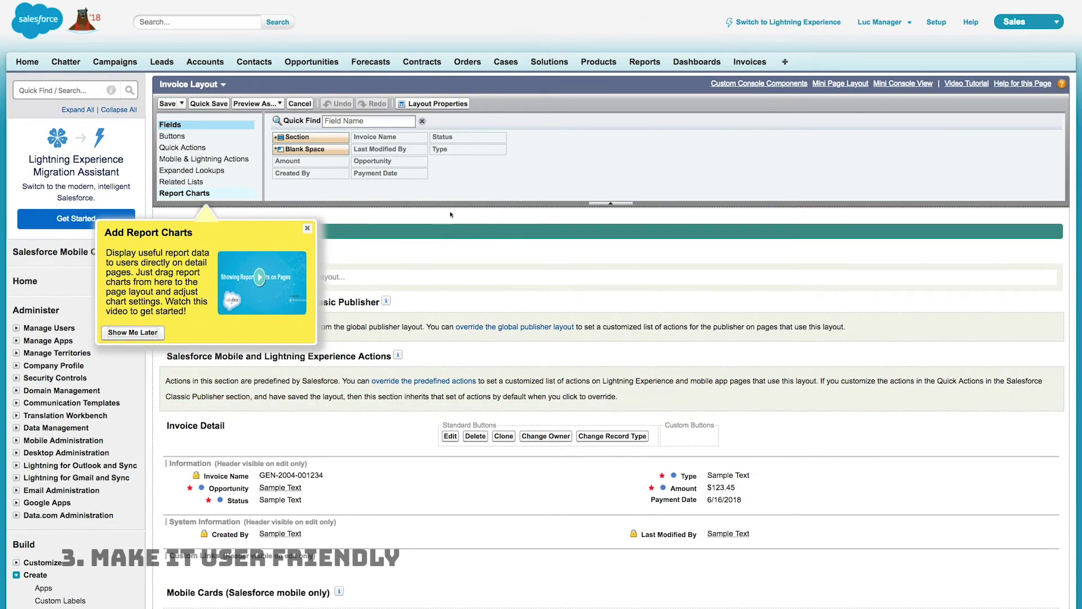
- Add the Invoice History related list to the layout and save, overwriting users' related list customizations
{"action": "left_click", "coordinate": [197, 183]}
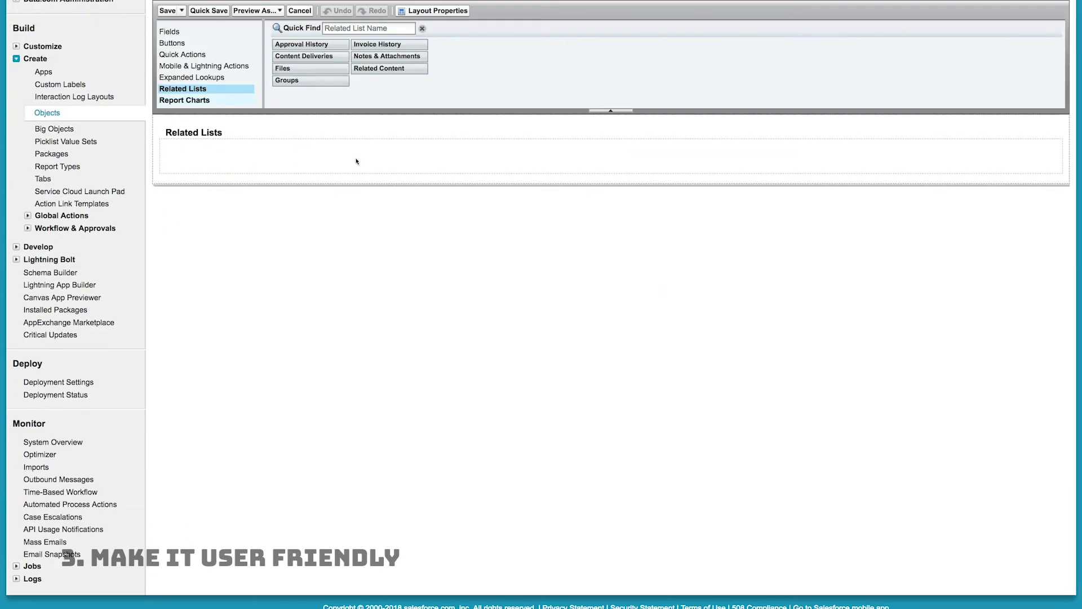
{"action": "left_click_drag", "start_coordinate": [389, 45], "coordinate": [419, 154]}
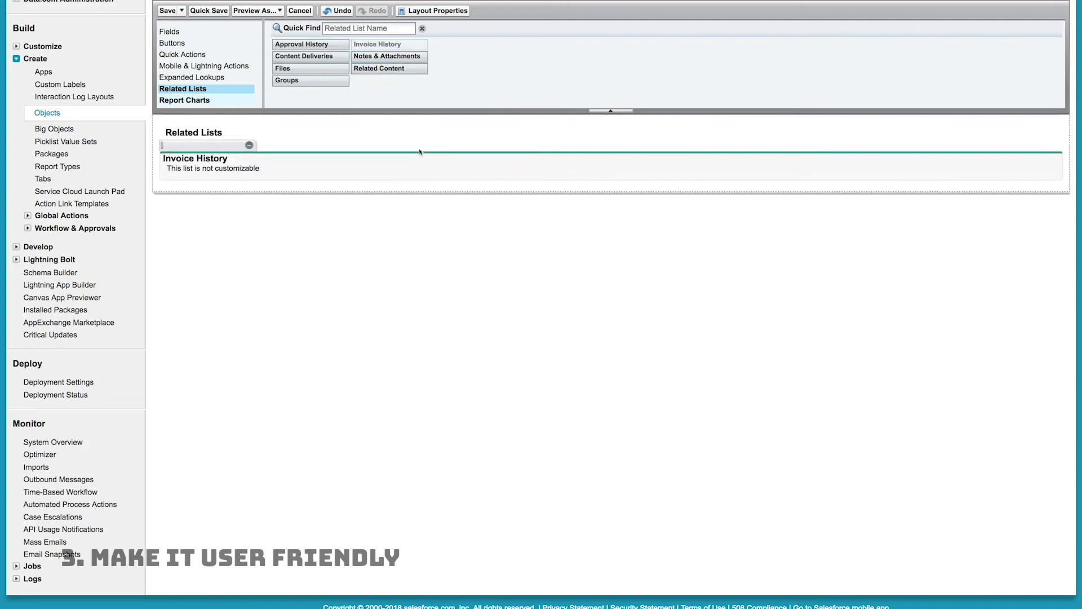
{"action": "left_click", "coordinate": [167, 10]}
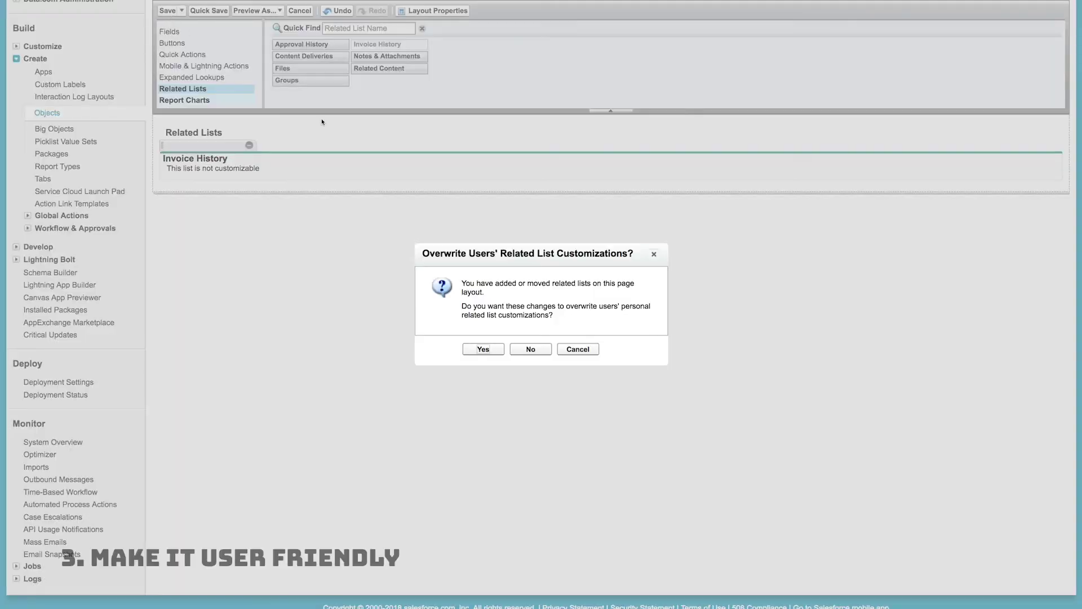
{"action": "left_click", "coordinate": [485, 352]}
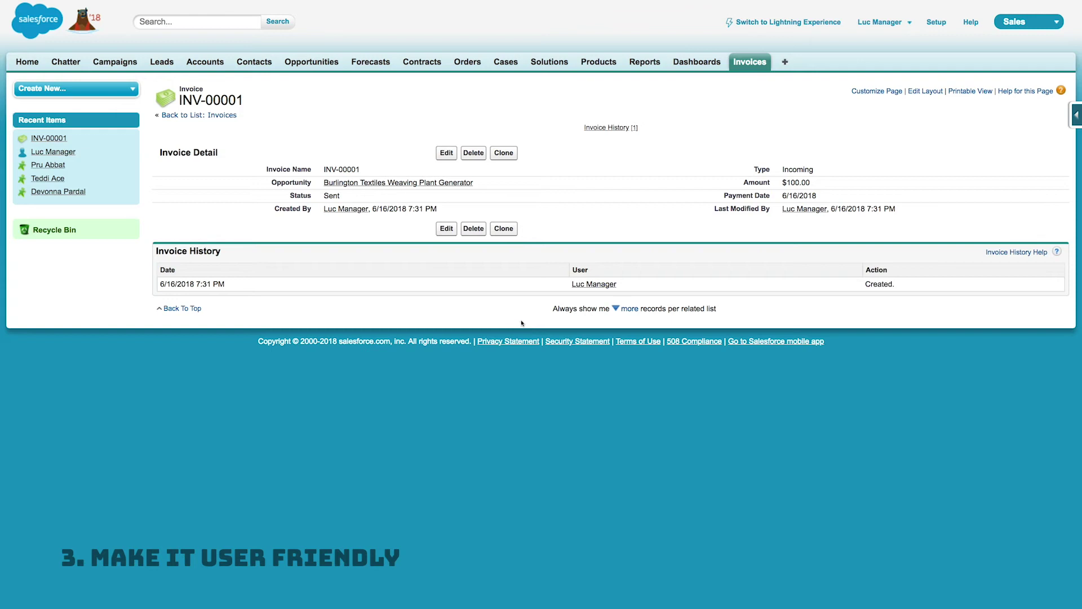
- Set the invoice's status to Paid, save it, and check the new entry in Invoice History
{"action": "double_click", "coordinate": [345, 199]}
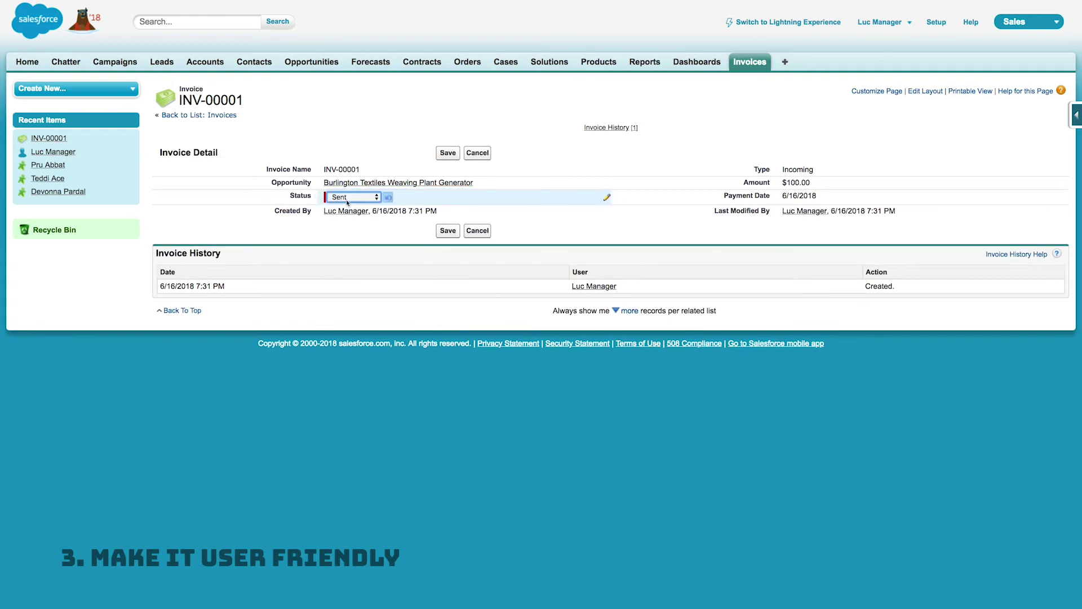
{"action": "left_click", "coordinate": [350, 196]}
{"action": "left_click", "coordinate": [368, 207]}
{"action": "left_click", "coordinate": [447, 156]}
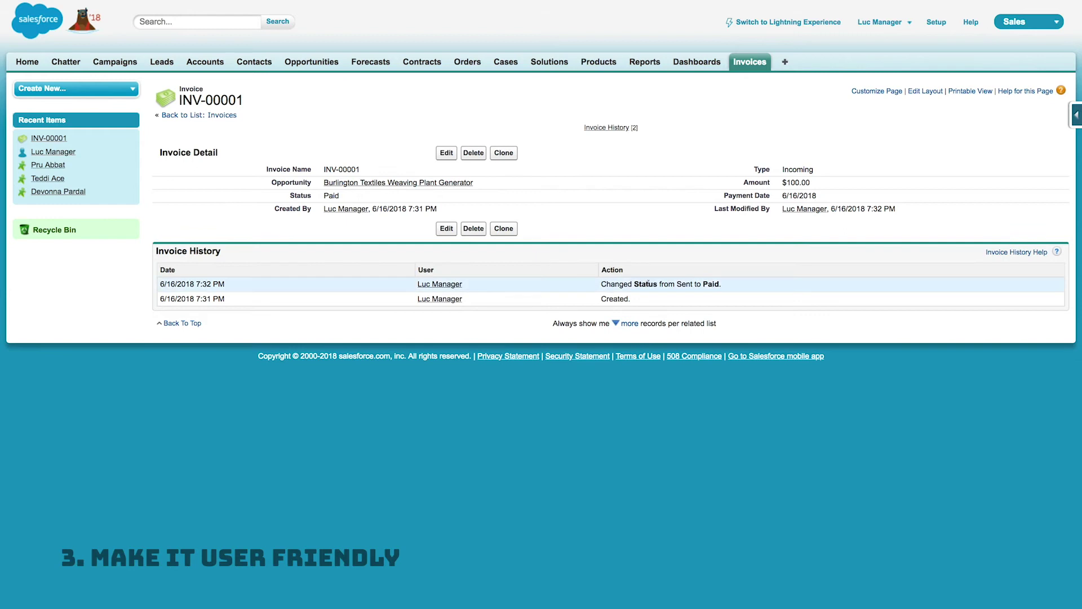
{"action": "left_click_drag", "start_coordinate": [211, 286], "coordinate": [160, 287]}
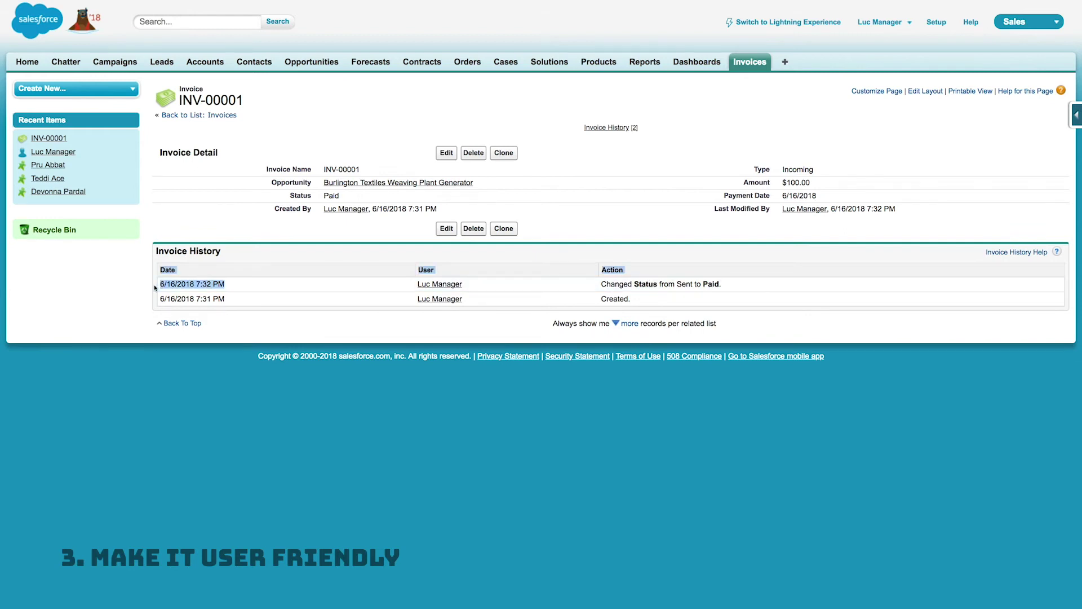
{"action": "left_click", "coordinate": [251, 286]}
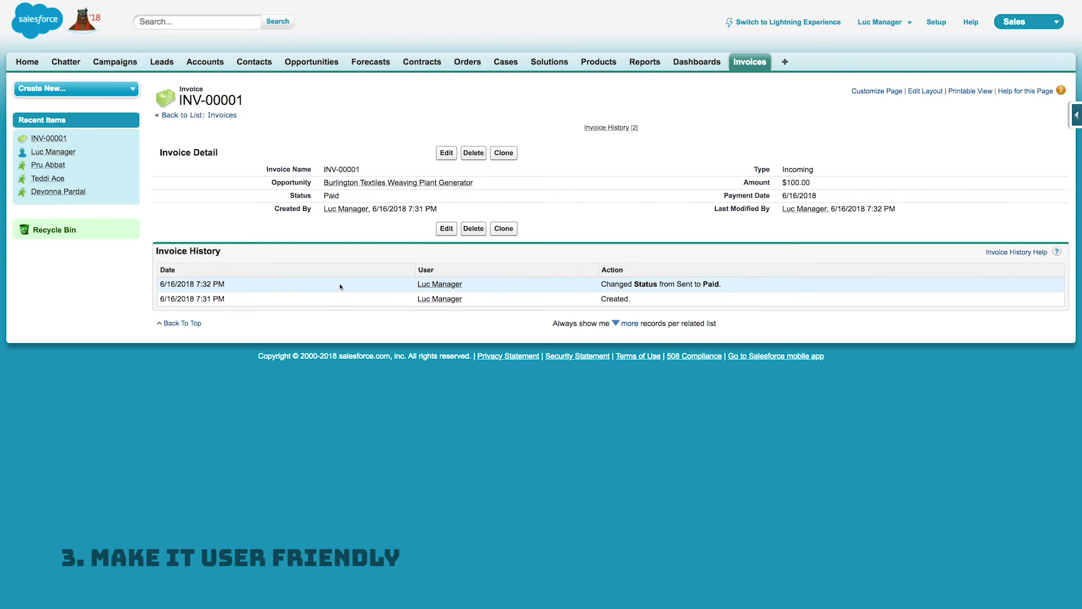
- Set the invoice's payment date to 6/17/2018 and save the record
{"action": "double_click", "coordinate": [818, 196]}
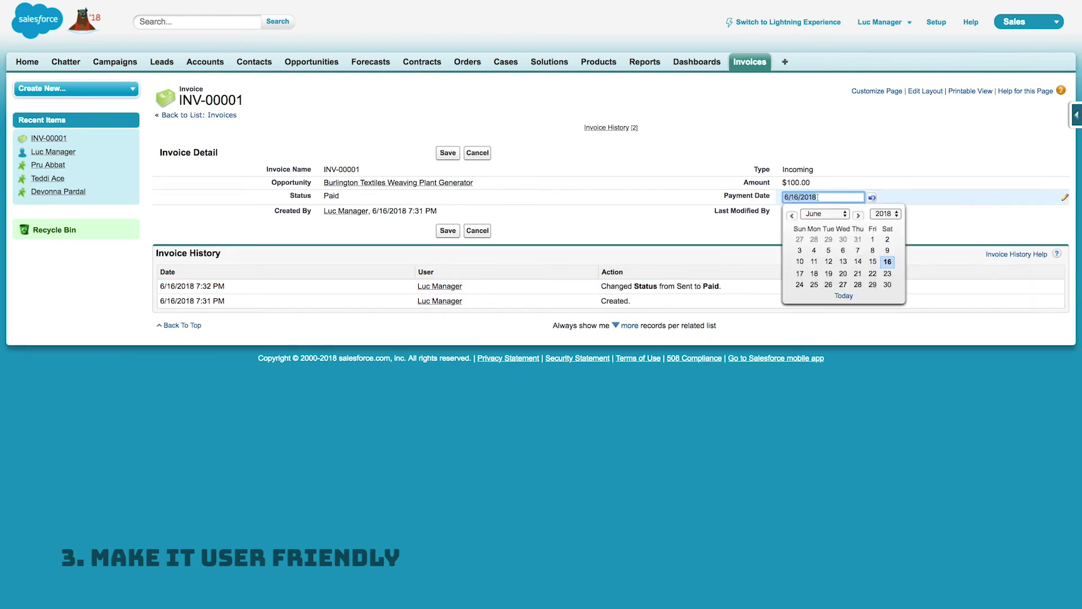
{"action": "left_click", "coordinate": [799, 273]}
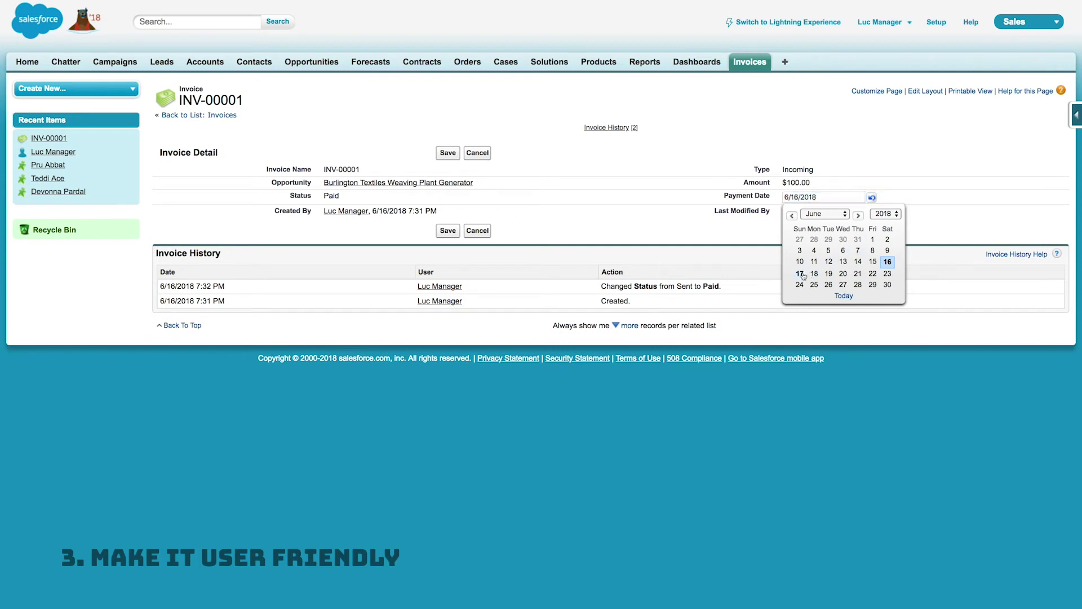
{"action": "left_click", "coordinate": [447, 152]}
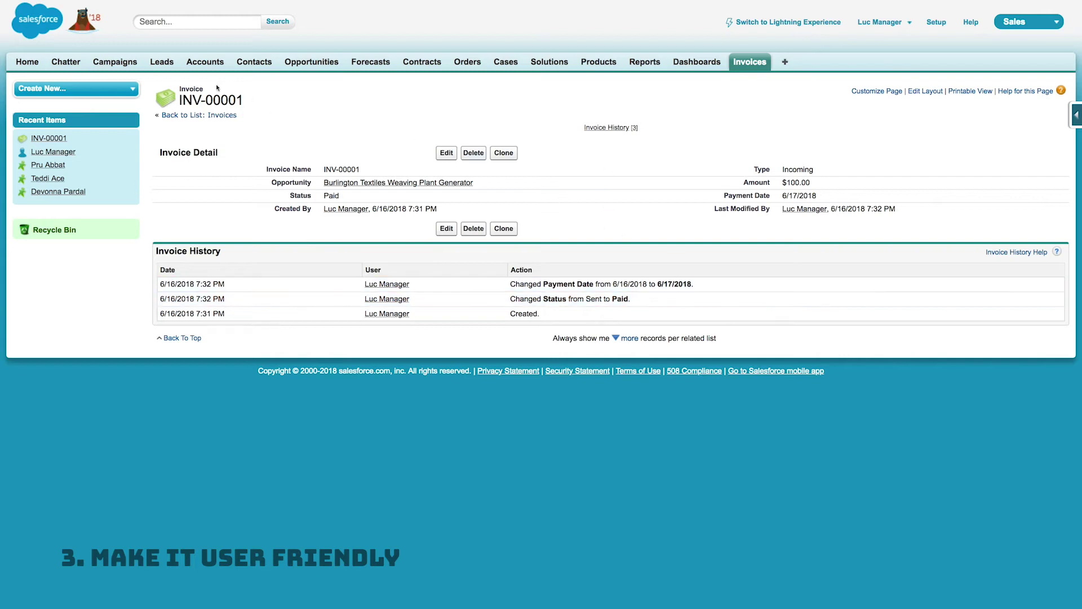
- Open the linked Burlington Textiles Weaving Plant Generator opportunity and bring up its page layout at the Invoices related list
{"action": "left_click", "coordinate": [354, 185]}
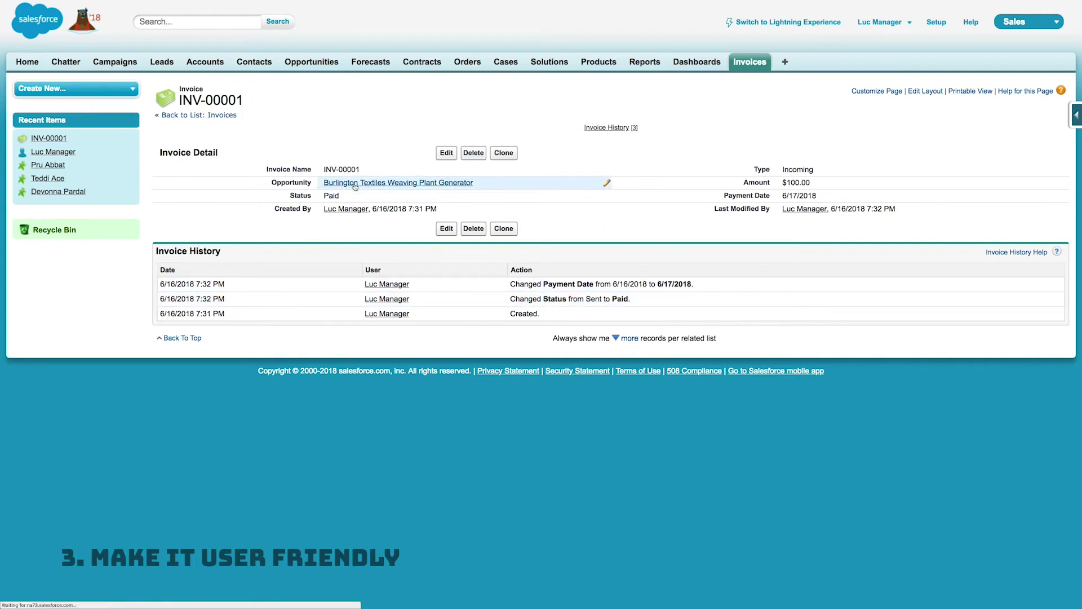
{"action": "scroll", "coordinate": [589, 284], "scroll_direction": "down", "scroll_amount": 5}
{"action": "scroll", "coordinate": [591, 284], "scroll_direction": "down", "scroll_amount": 3}
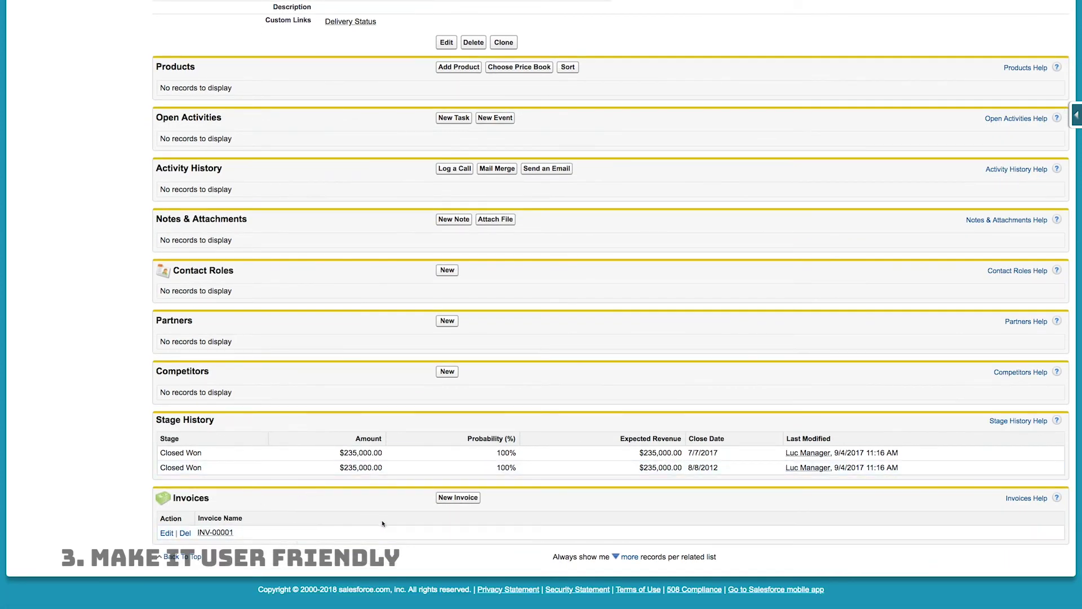
{"action": "scroll", "coordinate": [733, 532], "scroll_direction": "up", "scroll_amount": 10}
{"action": "left_click", "coordinate": [924, 91]}
{"action": "scroll", "coordinate": [648, 322], "scroll_direction": "down", "scroll_amount": 15}
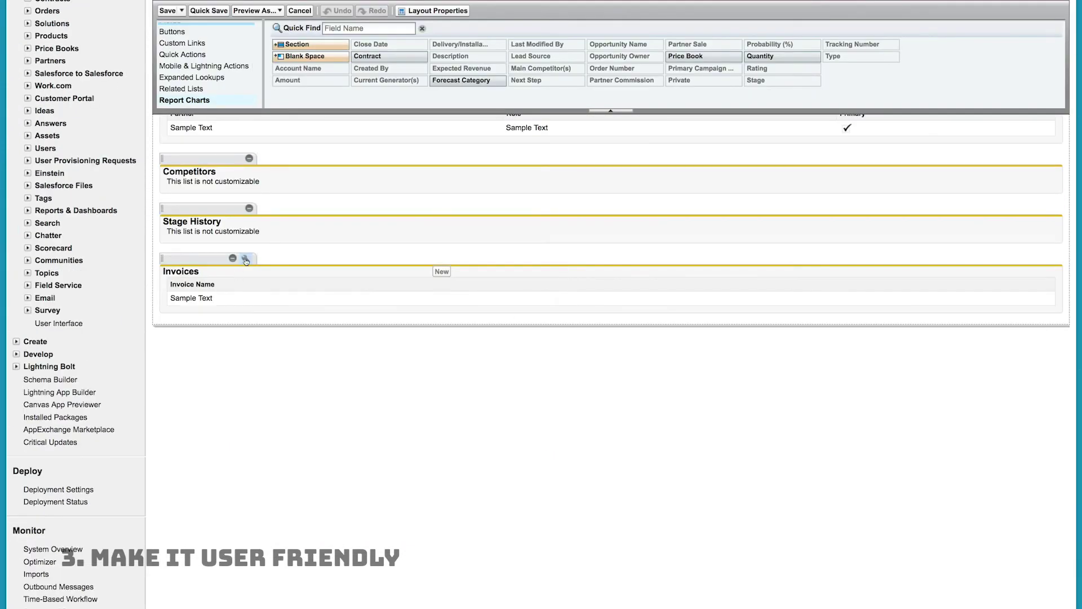
- Add Amount, Created Date, Payment Date, Status and Type as columns of the Invoices related list
{"action": "left_click", "coordinate": [246, 259]}
{"action": "left_click", "coordinate": [395, 251]}
{"action": "scroll", "coordinate": [427, 291], "scroll_direction": "down", "scroll_amount": 2}
{"action": "left_click", "coordinate": [417, 293], "text": "ctrl"}
{"action": "left_click", "coordinate": [414, 317], "text": "ctrl"}
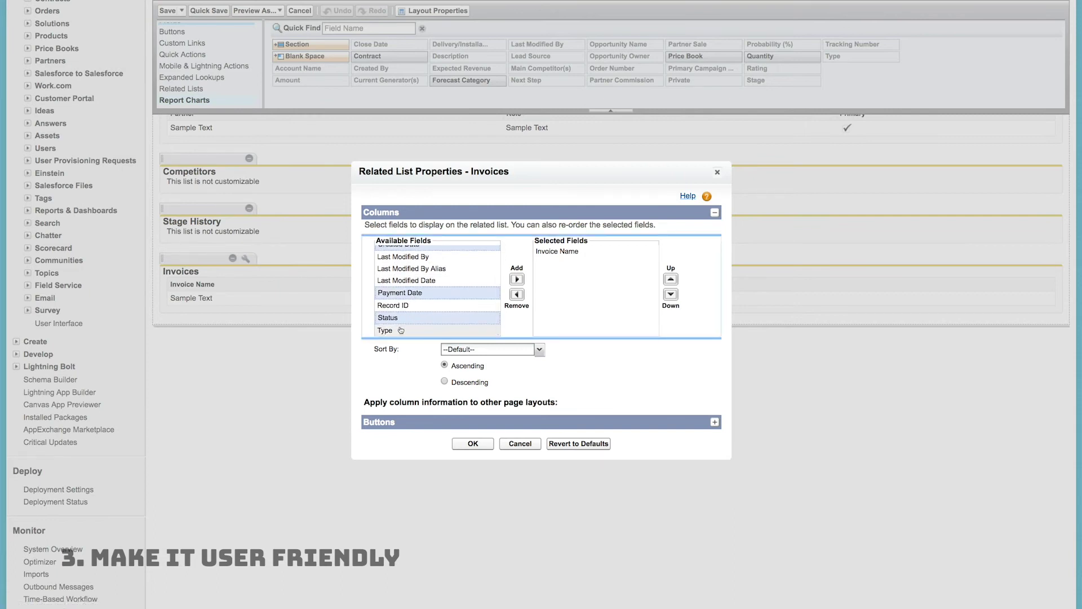
{"action": "left_click", "coordinate": [401, 331], "text": "ctrl"}
{"action": "scroll", "coordinate": [428, 293], "scroll_direction": "up", "scroll_amount": 3}
{"action": "left_click", "coordinate": [517, 279]}
- Reorder the related list columns to Invoice Name, Created Date, Payment Date, Amount, Status, Type
{"action": "left_click", "coordinate": [563, 287]}
{"action": "left_click", "coordinate": [670, 279]}
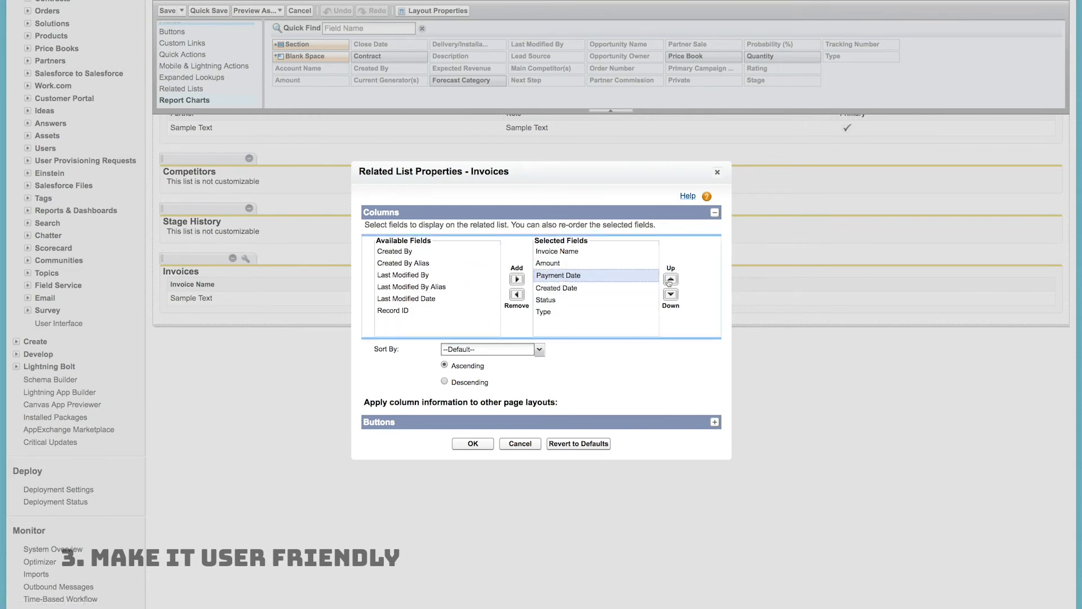
{"action": "left_click", "coordinate": [670, 279]}
{"action": "left_click", "coordinate": [563, 287]}
{"action": "left_click", "coordinate": [670, 279]}
{"action": "left_click", "coordinate": [670, 279]}
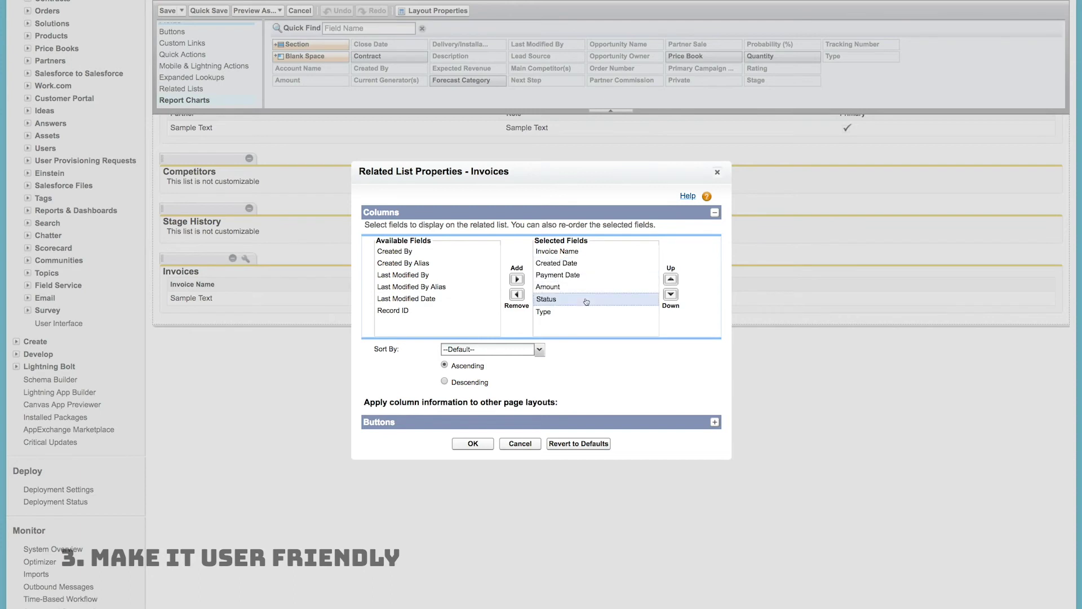
{"action": "left_click", "coordinate": [600, 311]}
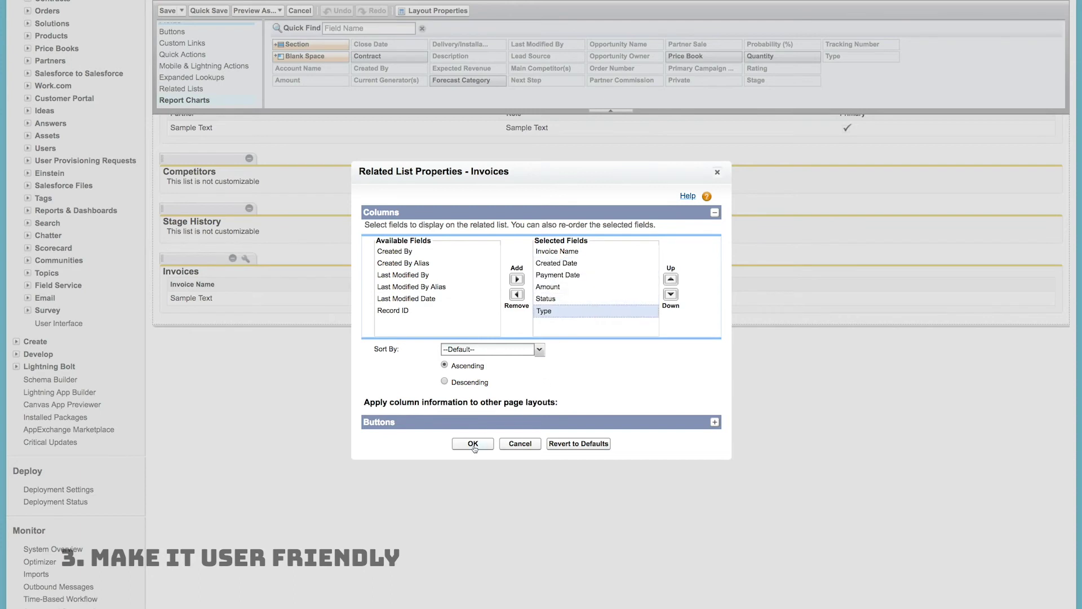
- Sort the Invoices related list by Created Date in descending order, apply the properties and save the opportunity layout
{"action": "left_click", "coordinate": [500, 350]}
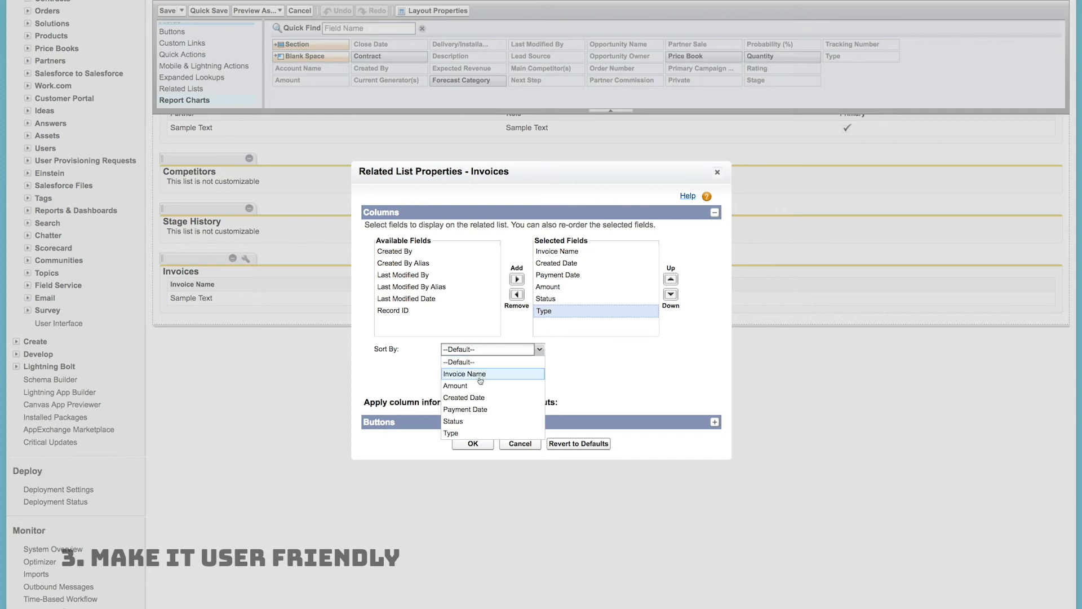
{"action": "left_click", "coordinate": [474, 397]}
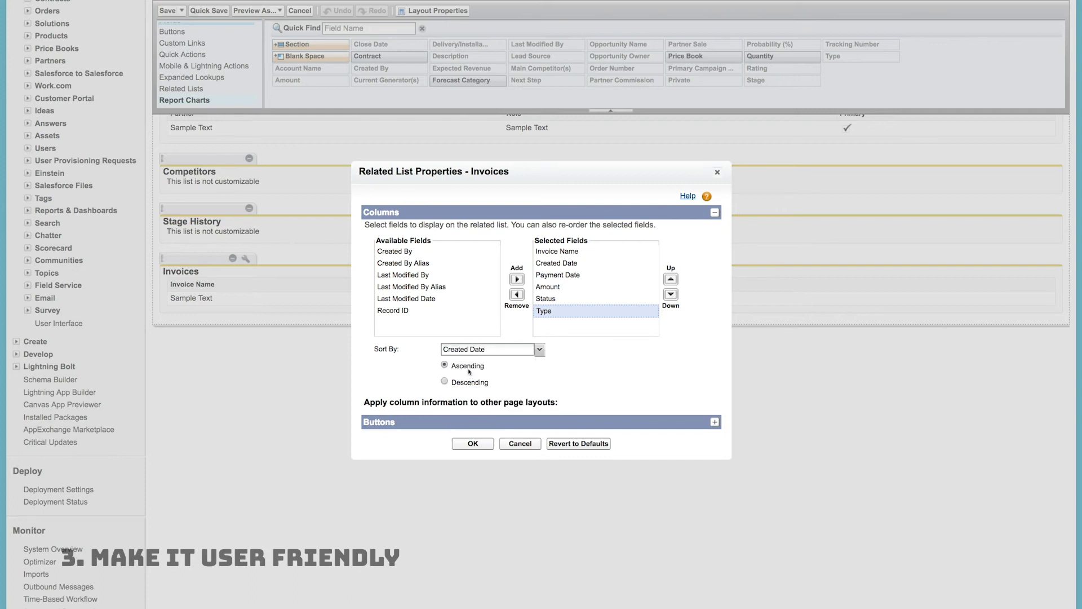
{"action": "left_click", "coordinate": [470, 383]}
{"action": "left_click", "coordinate": [473, 444]}
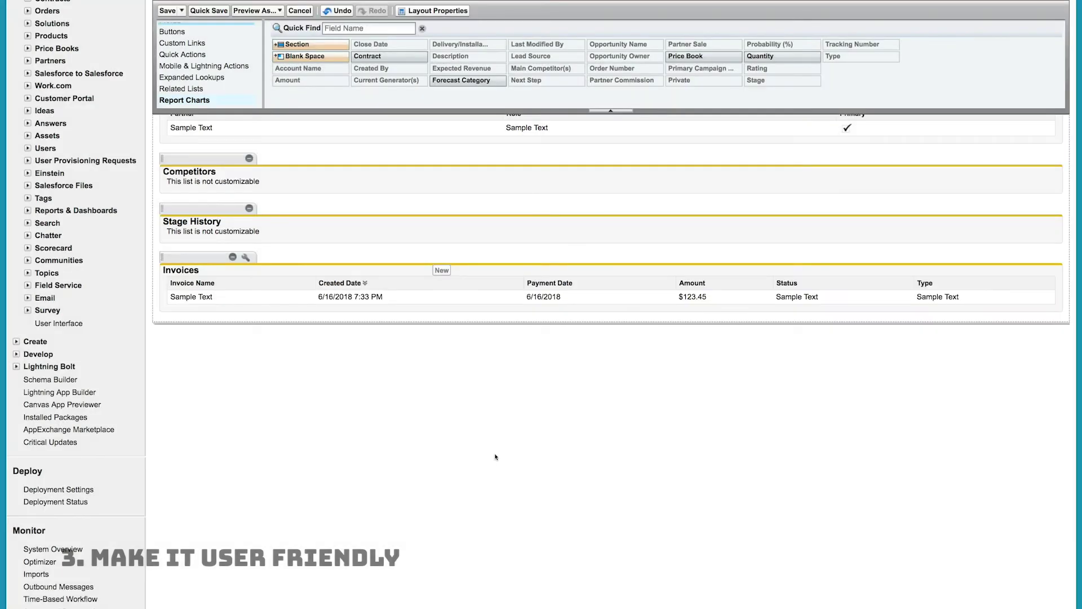
{"action": "left_click", "coordinate": [167, 12]}
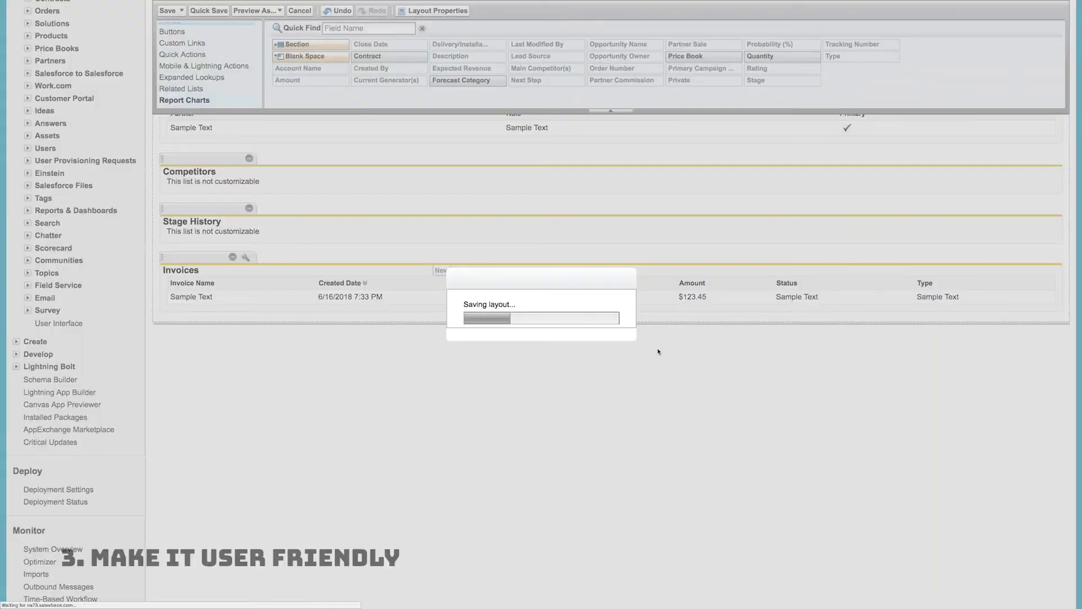
- Check the Invoices related list on the opportunity and open the Developer Console
{"action": "scroll", "coordinate": [654, 352], "scroll_direction": "down", "scroll_amount": 10}
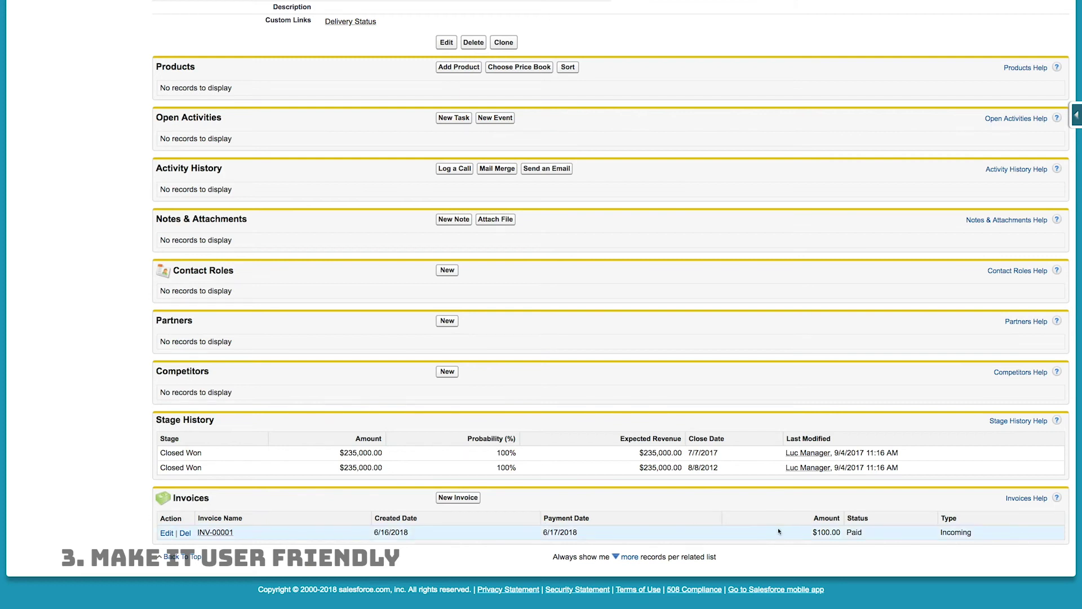
{"action": "scroll", "coordinate": [750, 516], "scroll_direction": "up", "scroll_amount": 10}
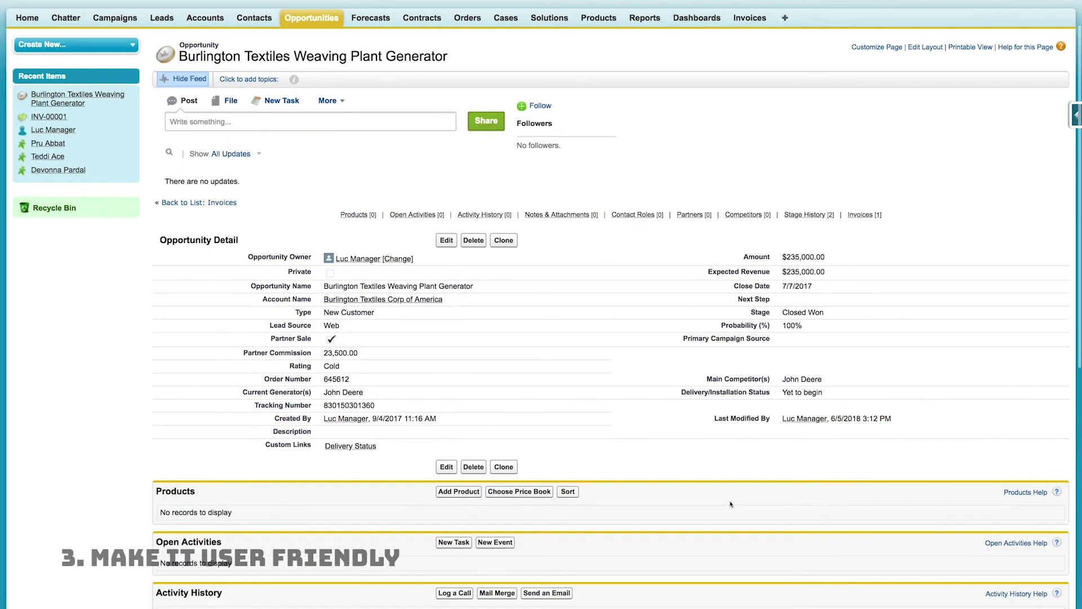
{"action": "scroll", "coordinate": [752, 477], "scroll_direction": "up", "scroll_amount": 2}
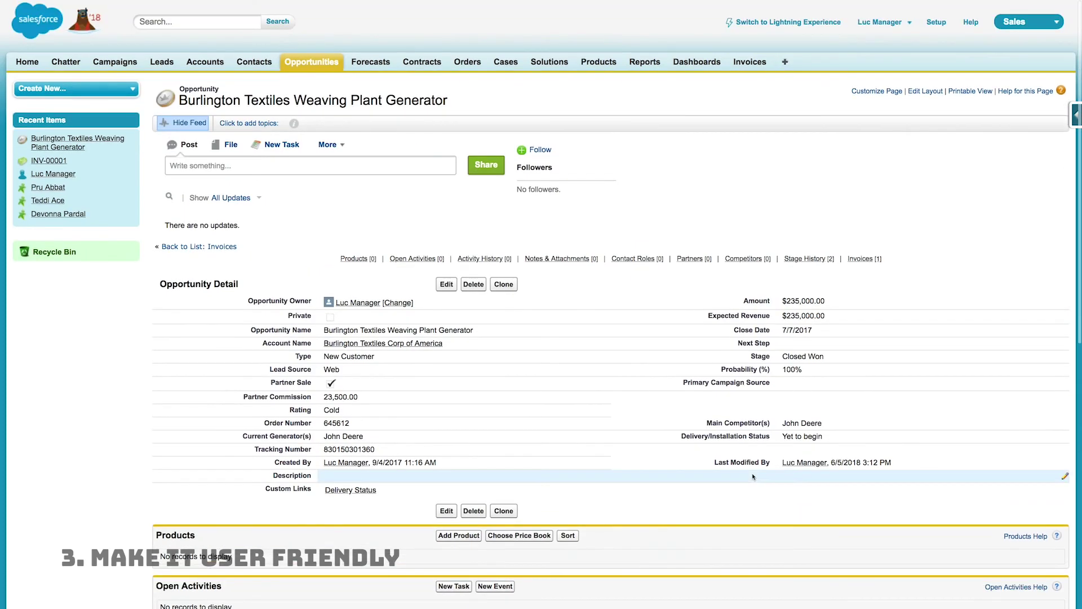
{"action": "left_click", "coordinate": [899, 24]}
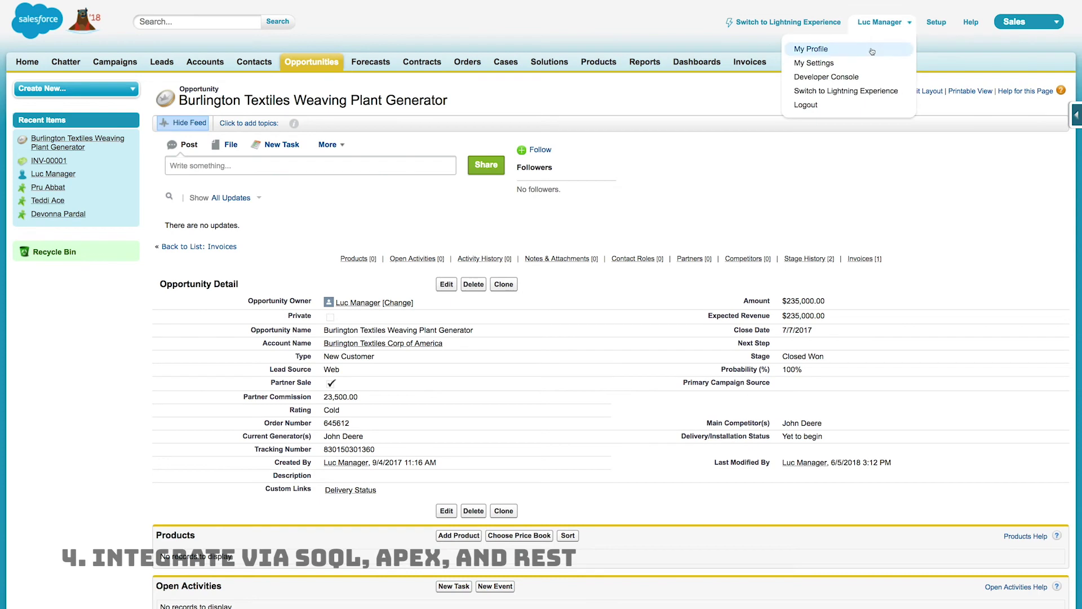
{"action": "left_click", "coordinate": [846, 78]}
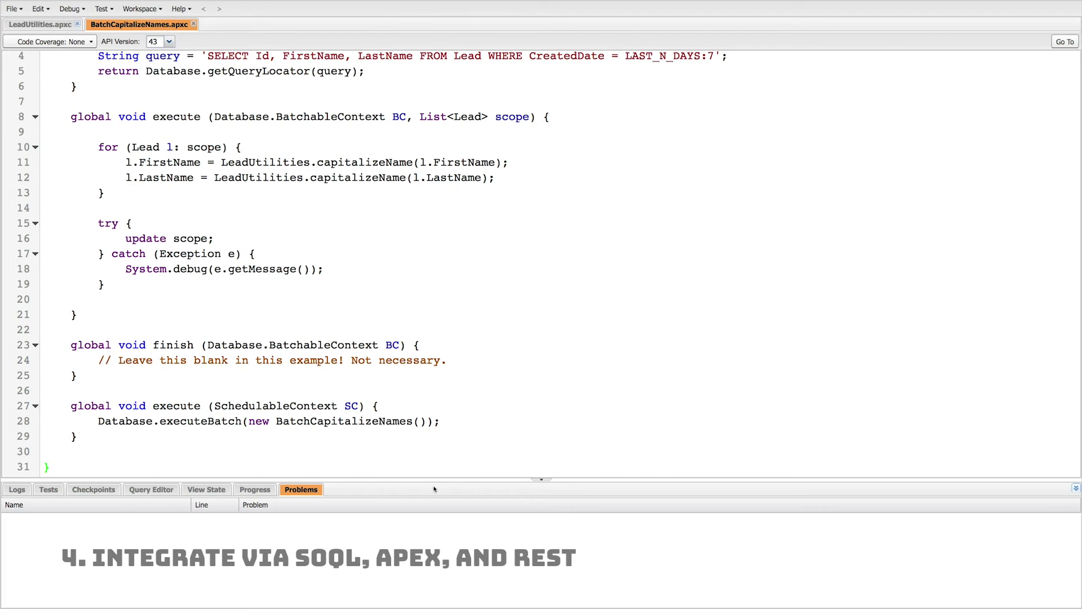
- Enlarge the lower pane and run the SOQL query SELECT Id, Name, Payment_Date__c FROM Invoice__c in the Query Editor
{"action": "left_click_drag", "start_coordinate": [459, 481], "coordinate": [458, 320]}
{"action": "left_click", "coordinate": [151, 331]}
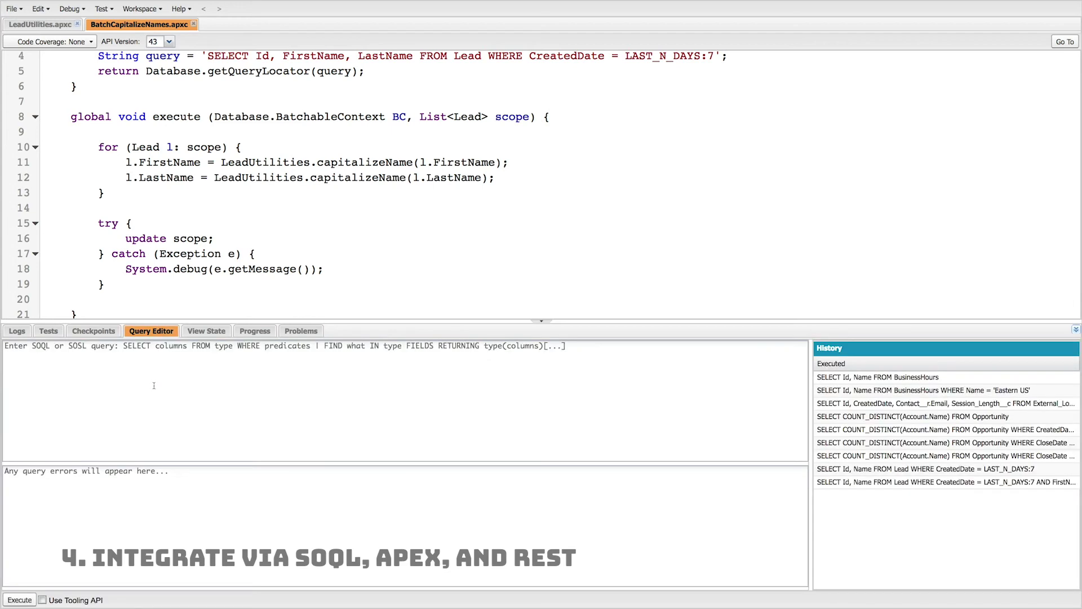
{"action": "left_click", "coordinate": [155, 385]}
{"action": "type", "text": "SELECT Id, Na"}
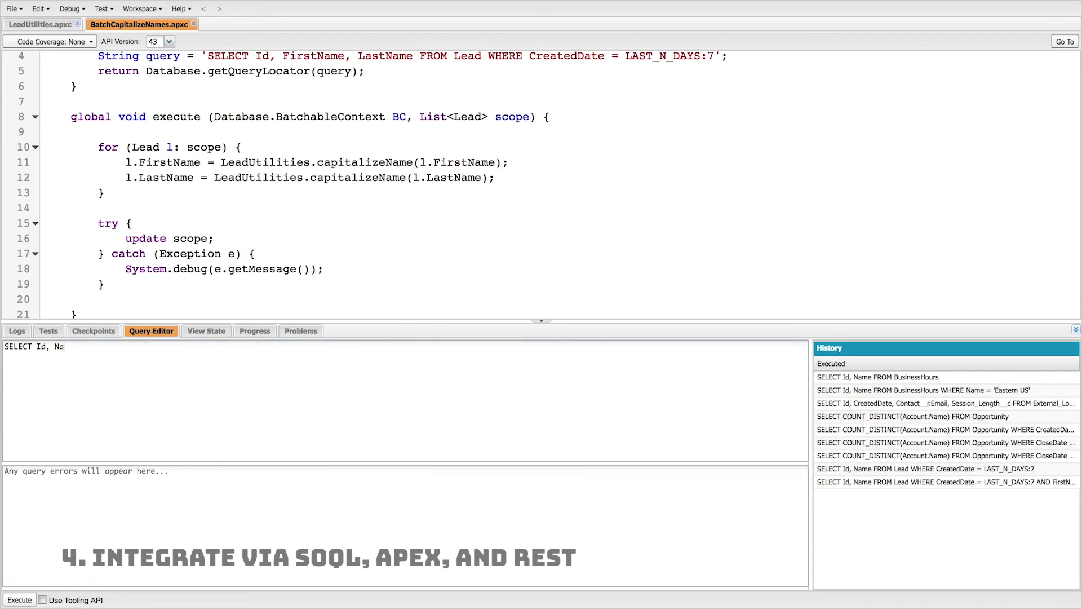
{"action": "type", "text": "me, Payment_Date__c FROM Invoice__c"}
{"action": "left_click", "coordinate": [28, 598]}
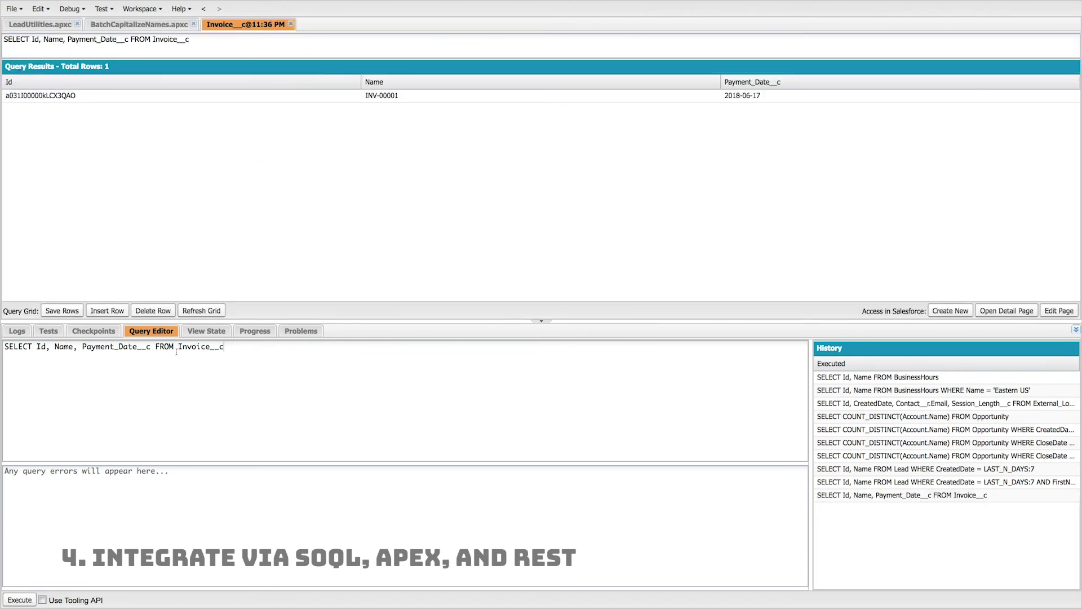
- Extend the invoice query with the Status__c field and the condition WHERE Type__c = 'Incoming', and execute it
{"action": "type", "text": ", Status__c FROM Invoice__c WHERE Type__c = 'Incoming'"}
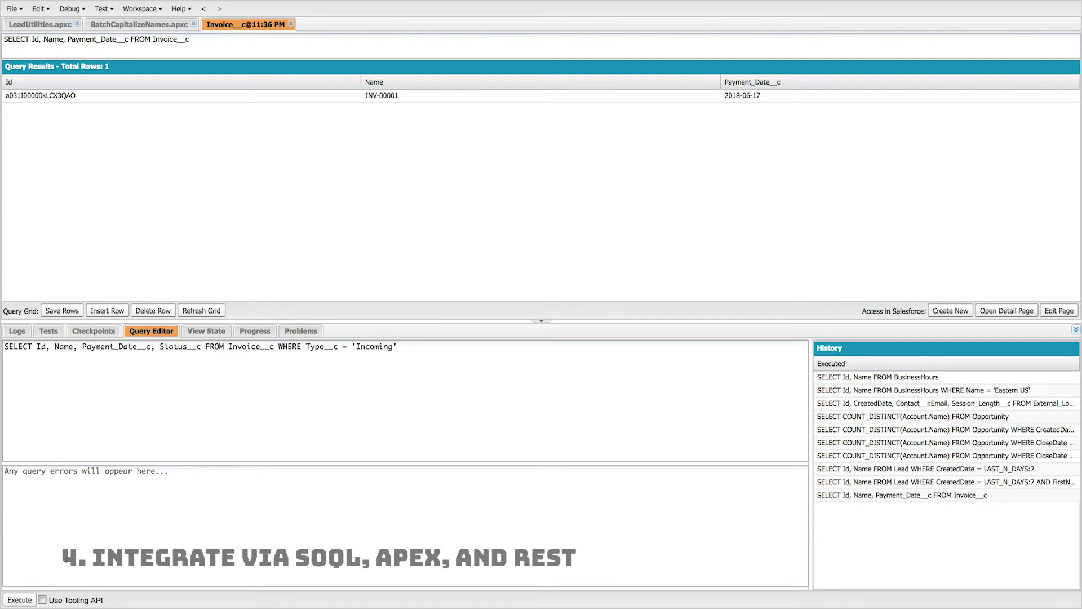
{"action": "left_click", "coordinate": [20, 601]}
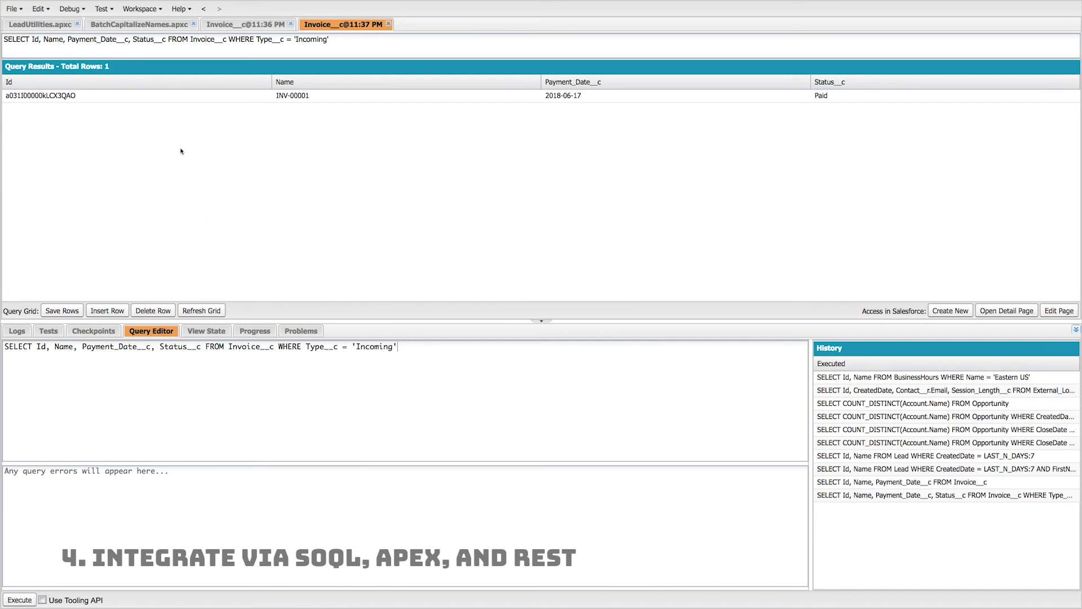
{"action": "left_click", "coordinate": [104, 9]}
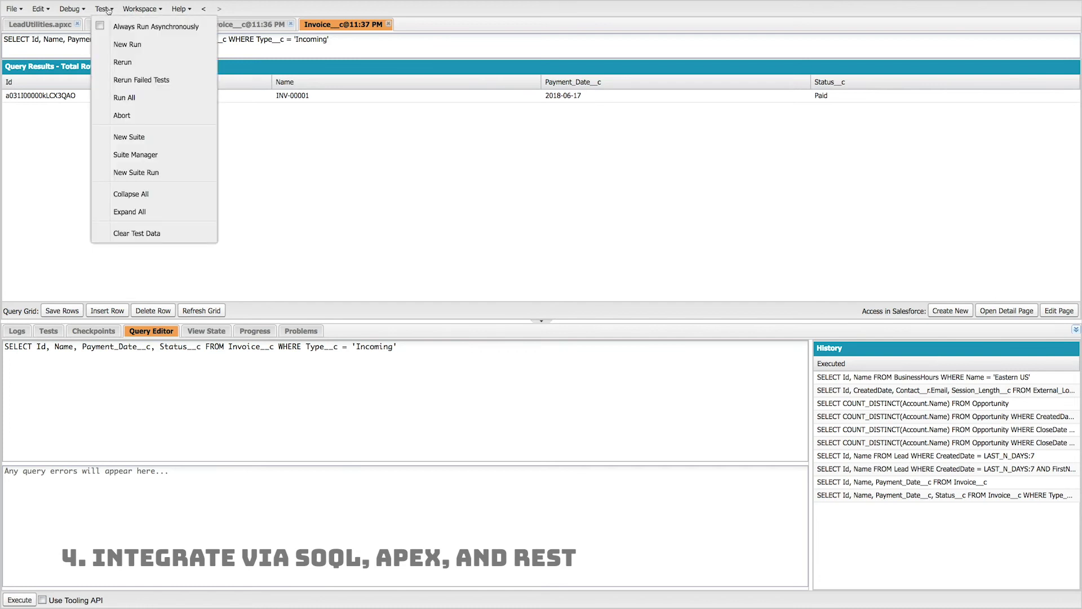